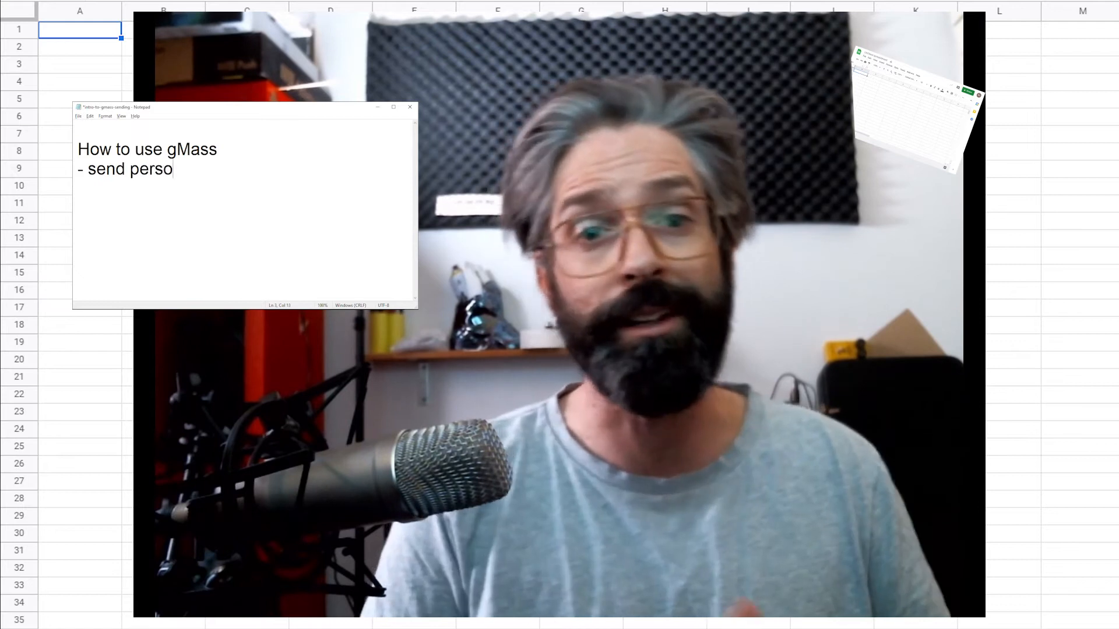
Step: List the GMass benefits in the notes: "send personalized, mass email", "get the deliverability of gmail" and "save time doing outreach"
text(il)
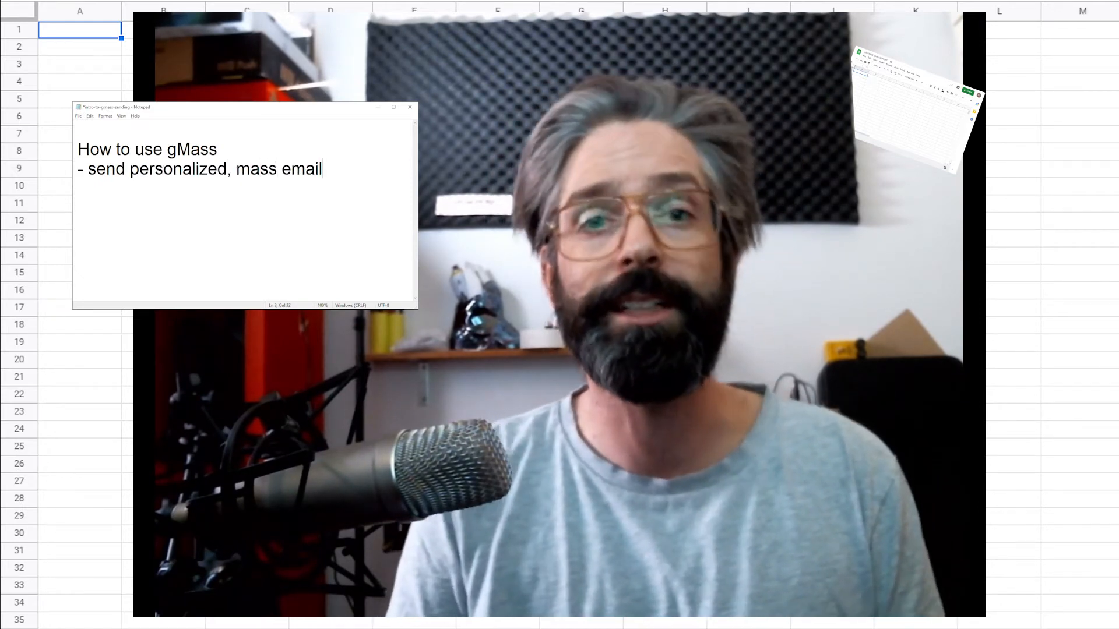
key(Return)
text(- get the )
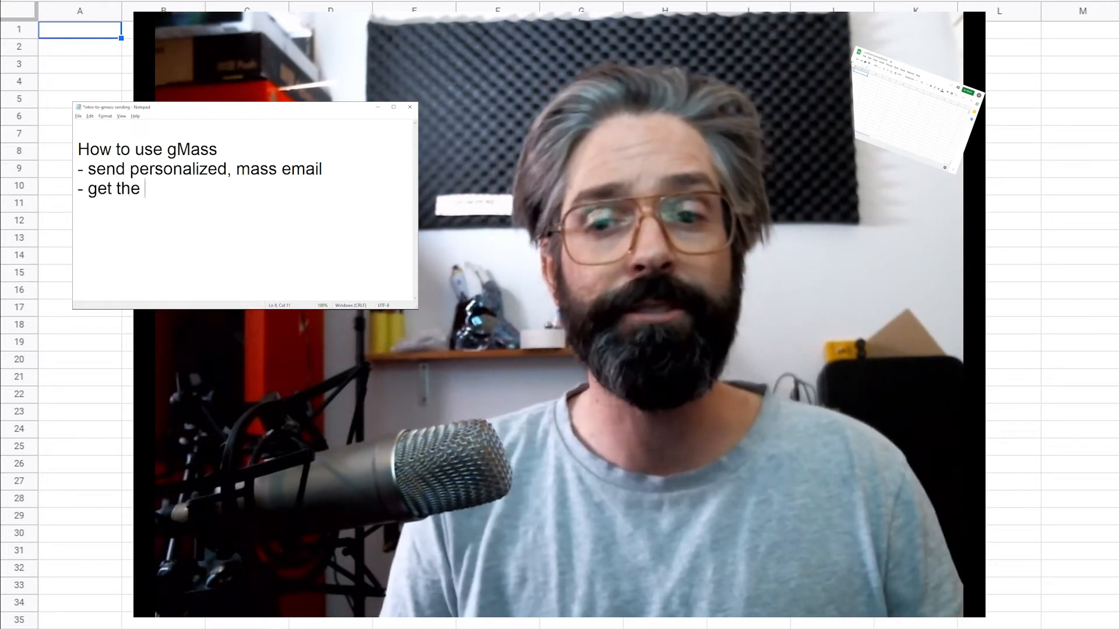
text(deliverability of )
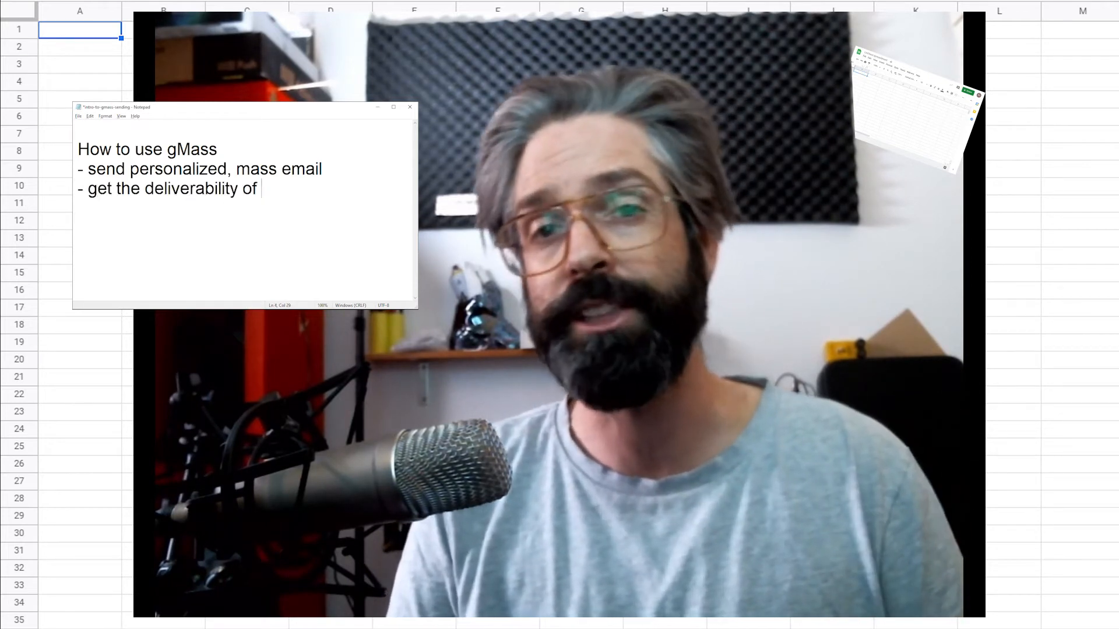
text(gmail)
key(Return)
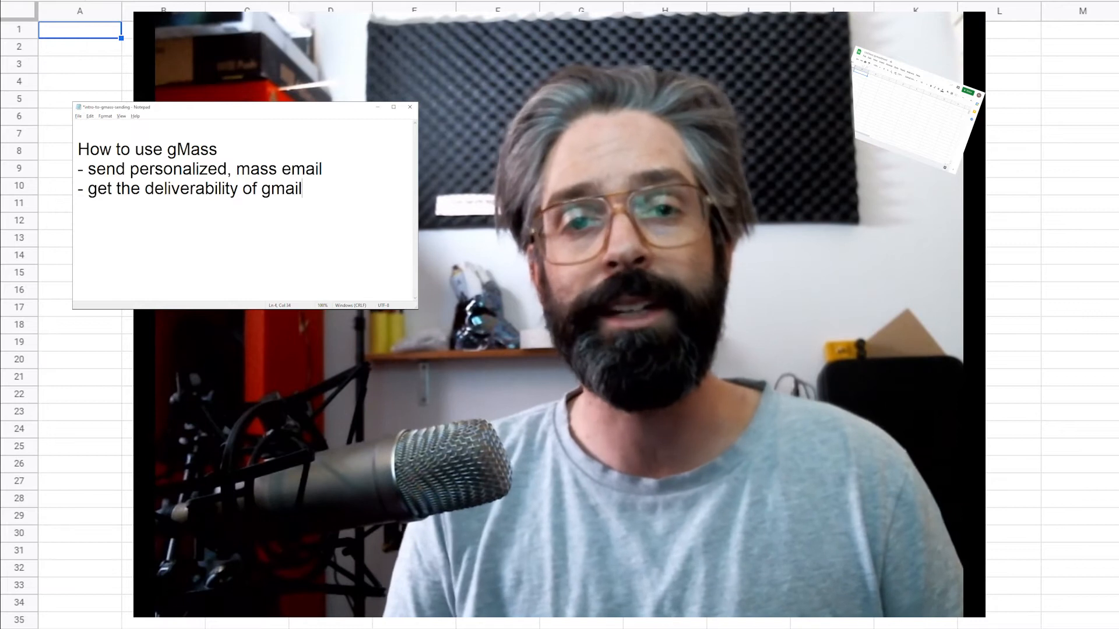
text(- save time do)
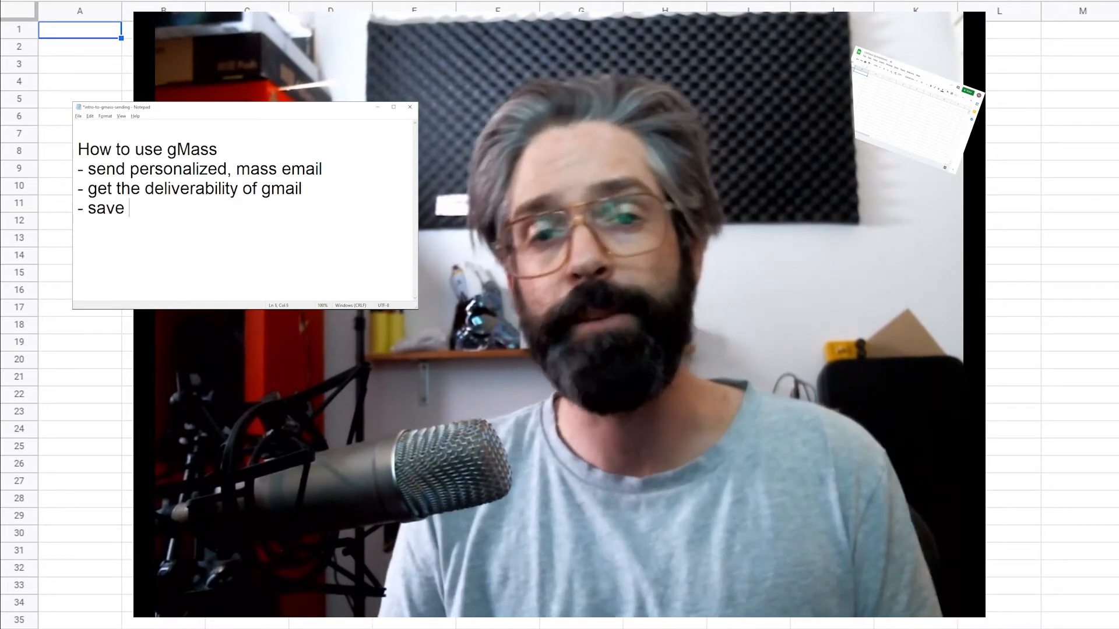
text(ing outreach)
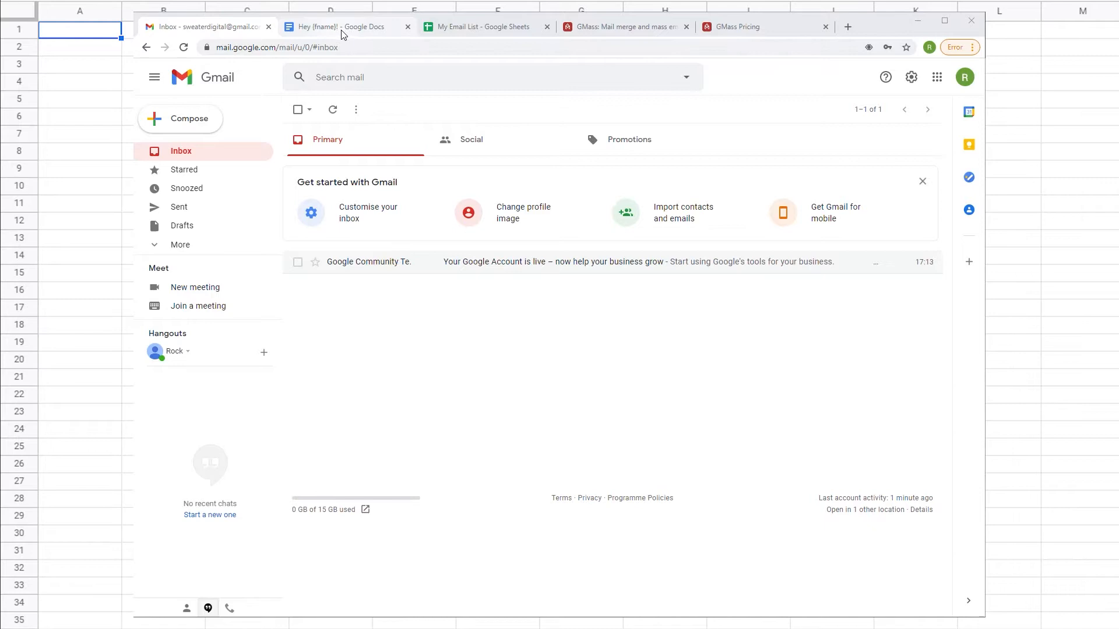
Step: Look over the "Hey {fname}!" email draft in Google Docs and the My Email List sheet in Google Sheets
click(344, 30)
click(407, 277)
key(ctrl+Tab)
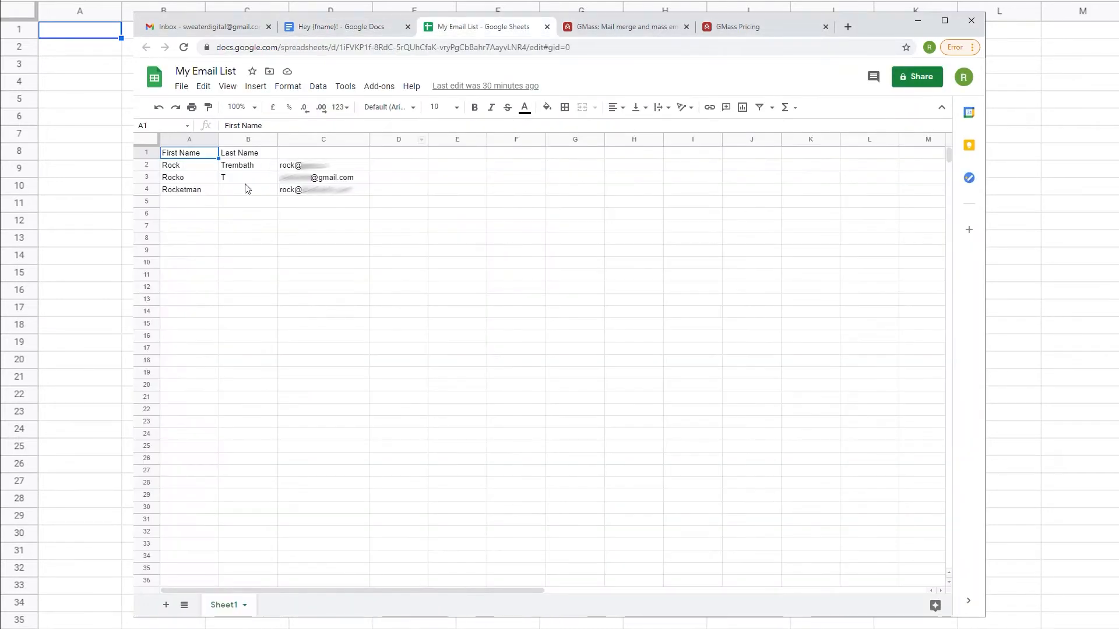
Step: Add the GMass: Powerful mail merge for Gmail extension to Chrome from the gmass.co website
click(614, 30)
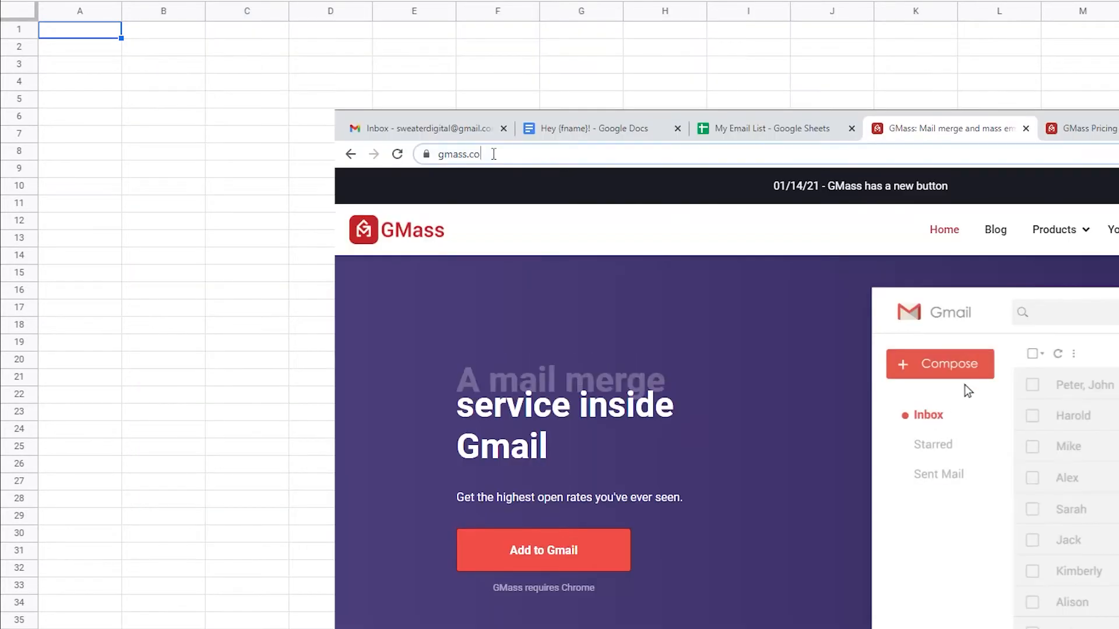
click(236, 47)
click(922, 107)
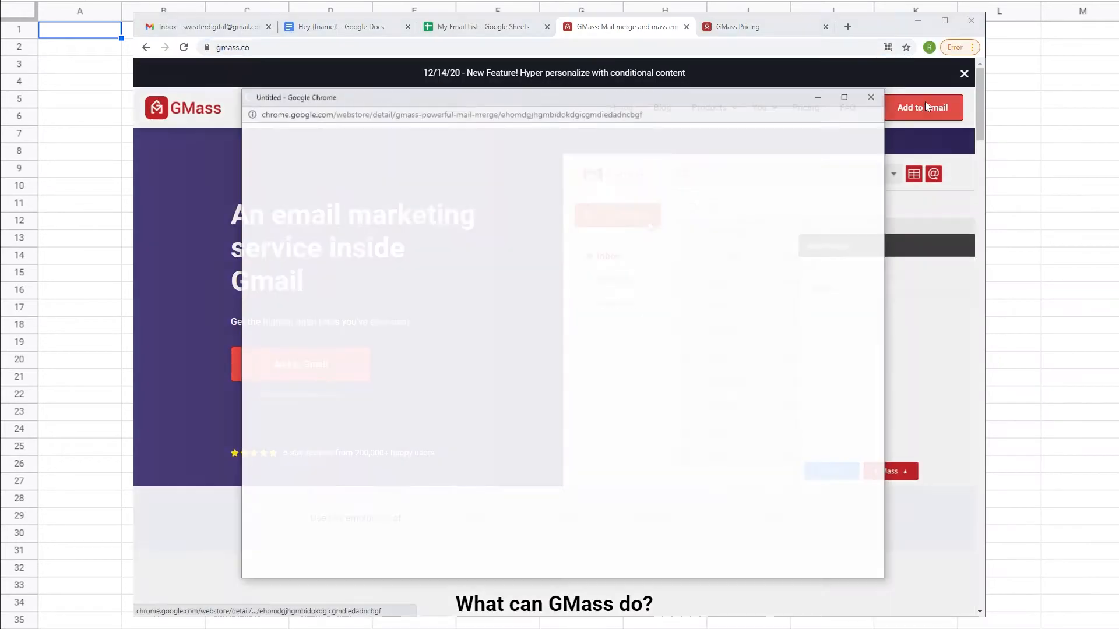
click(814, 223)
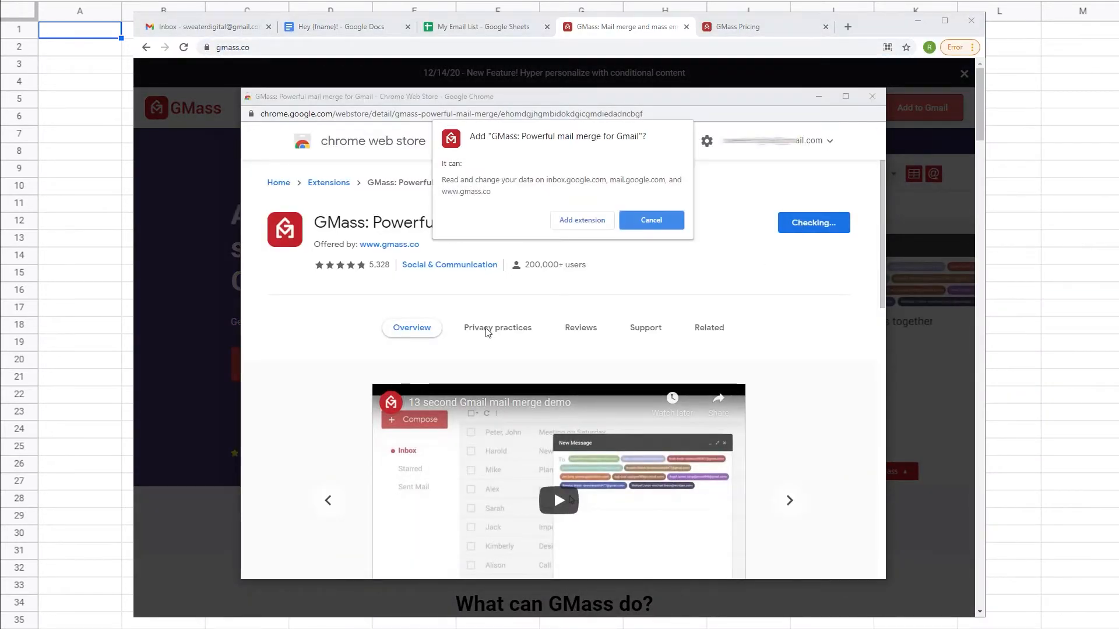
click(590, 222)
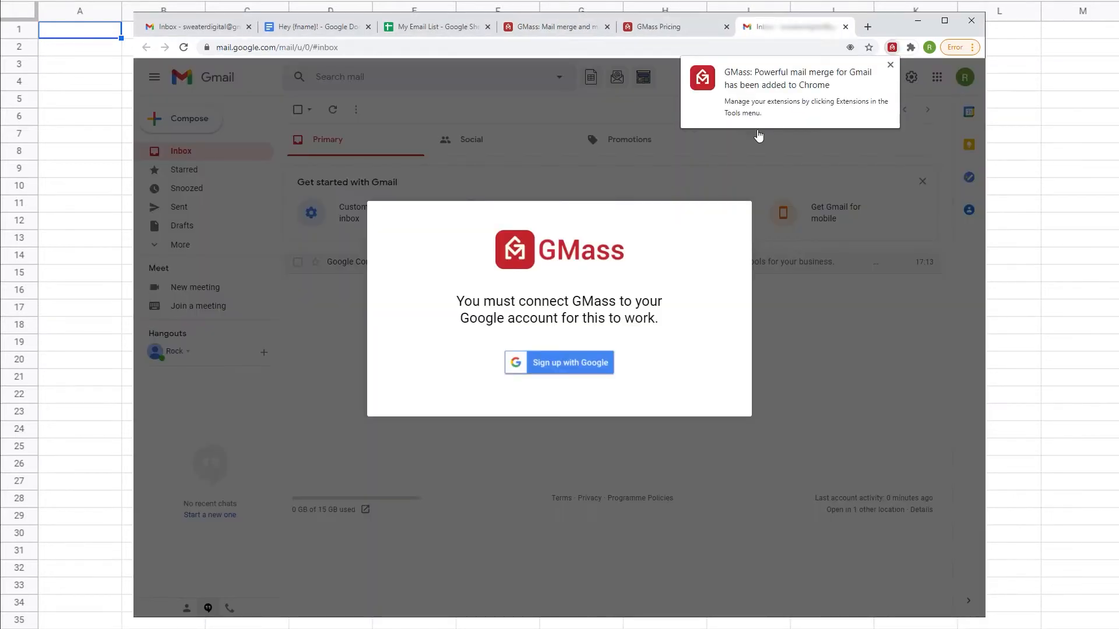
Step: Sign up for GMass with the existing Google account, granting access and allowing its notifications
click(578, 363)
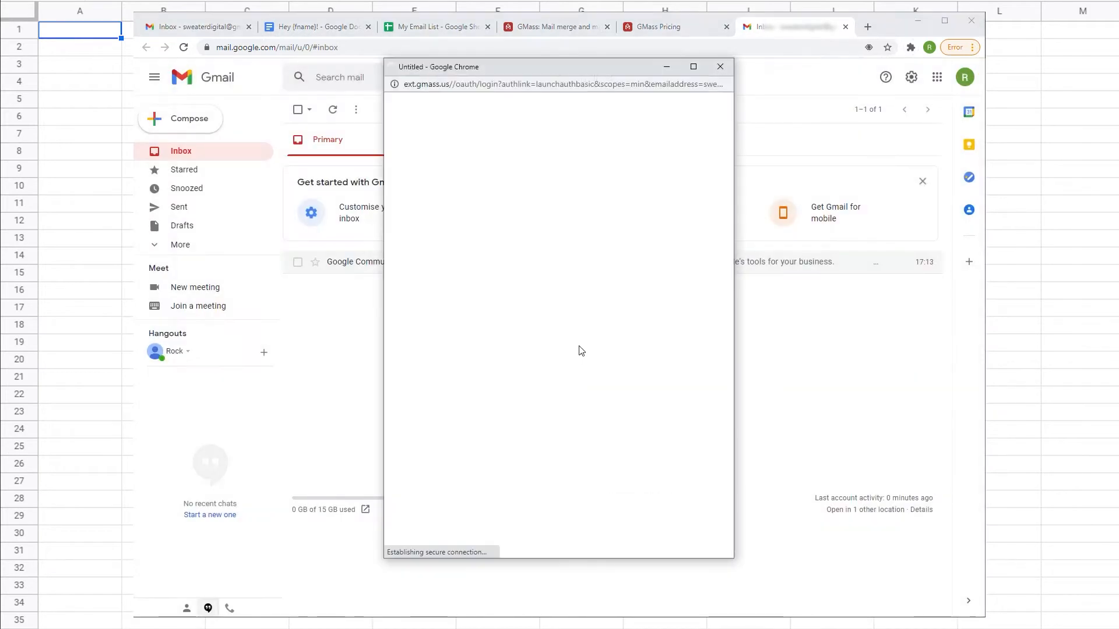
click(505, 243)
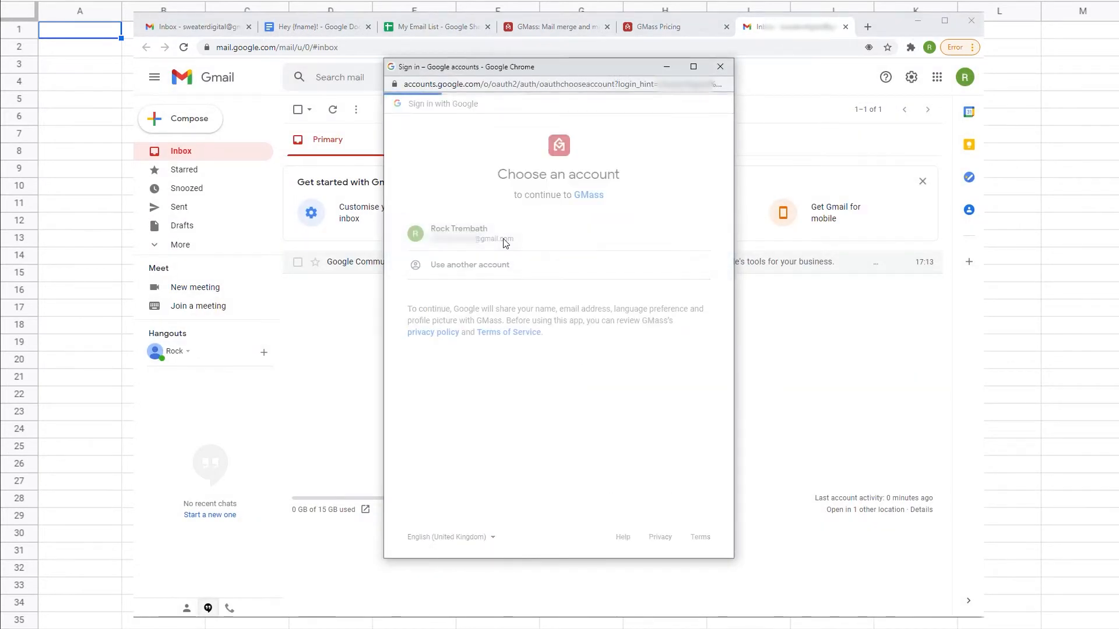
click(678, 391)
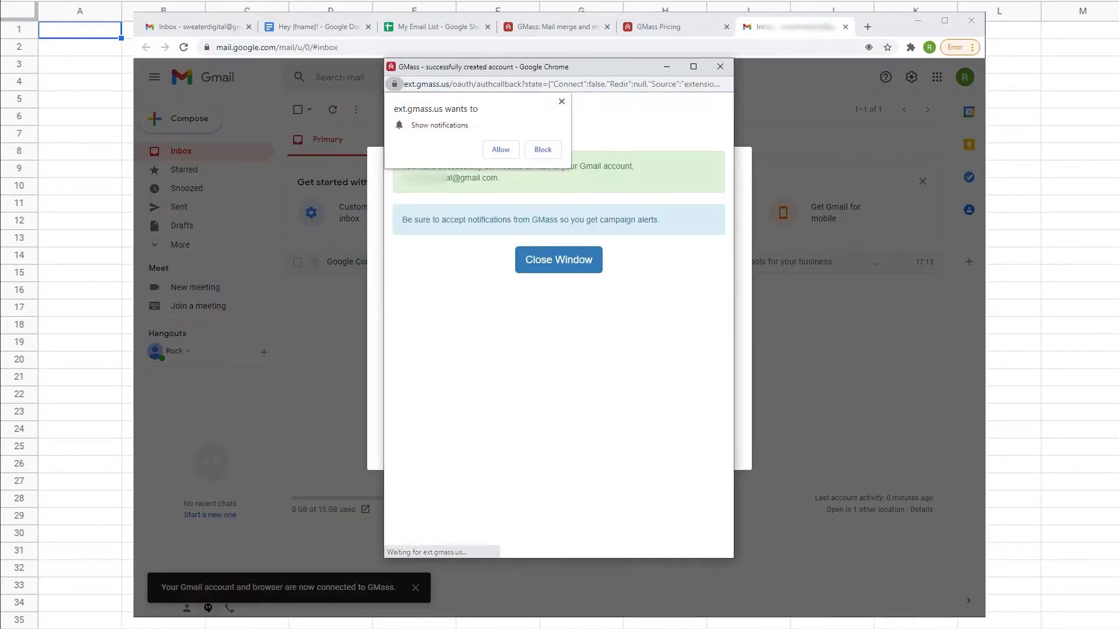
click(500, 150)
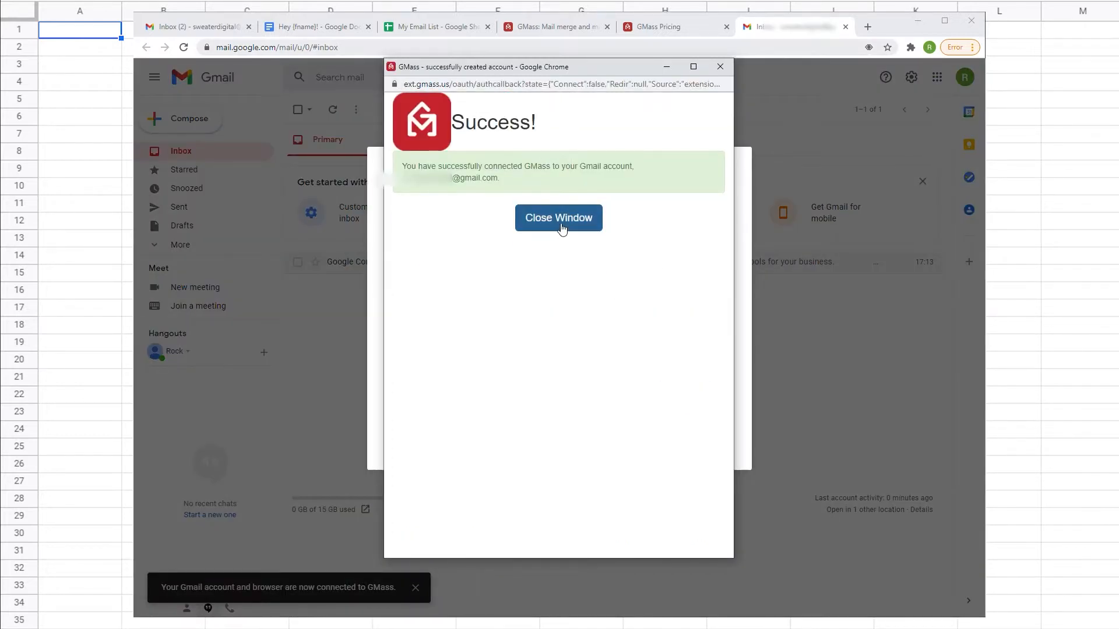
click(560, 218)
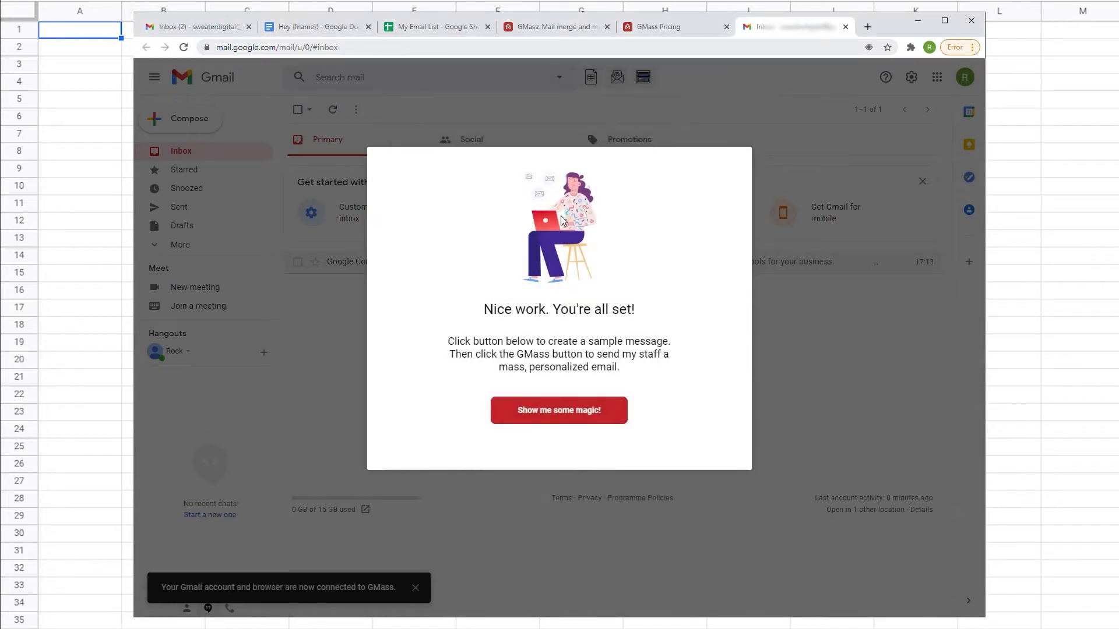
Step: Create the GMass sample campaign message and close its draft without sending it
click(583, 411)
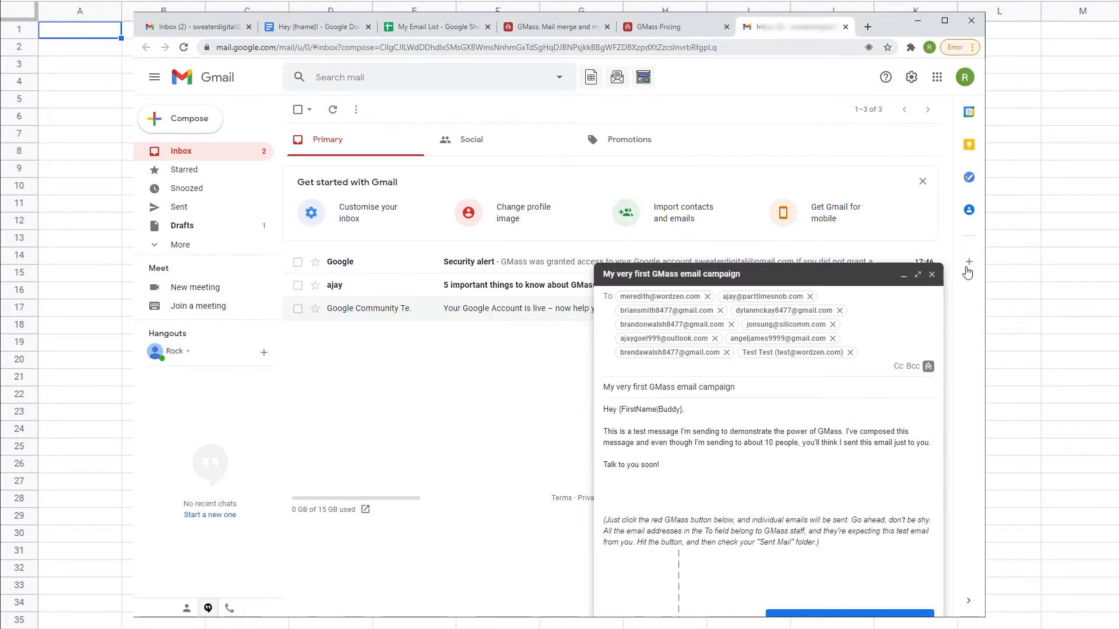
click(931, 274)
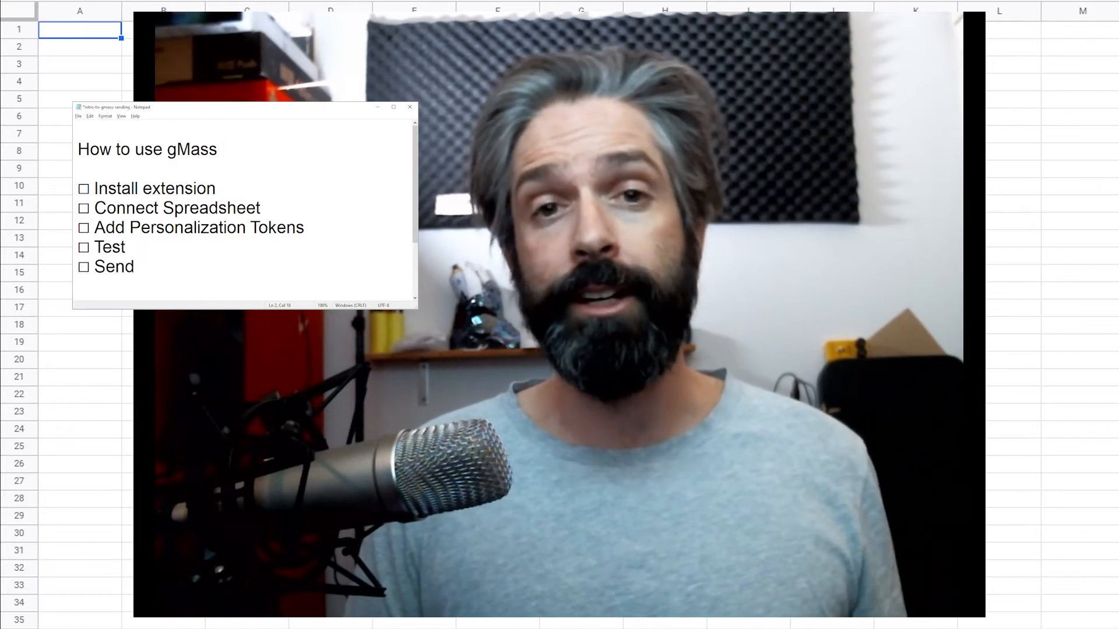
Step: Tick off "Install extension" with a ✔ in the Notepad checklist
drag(78, 188, 90, 188)
text(✔)
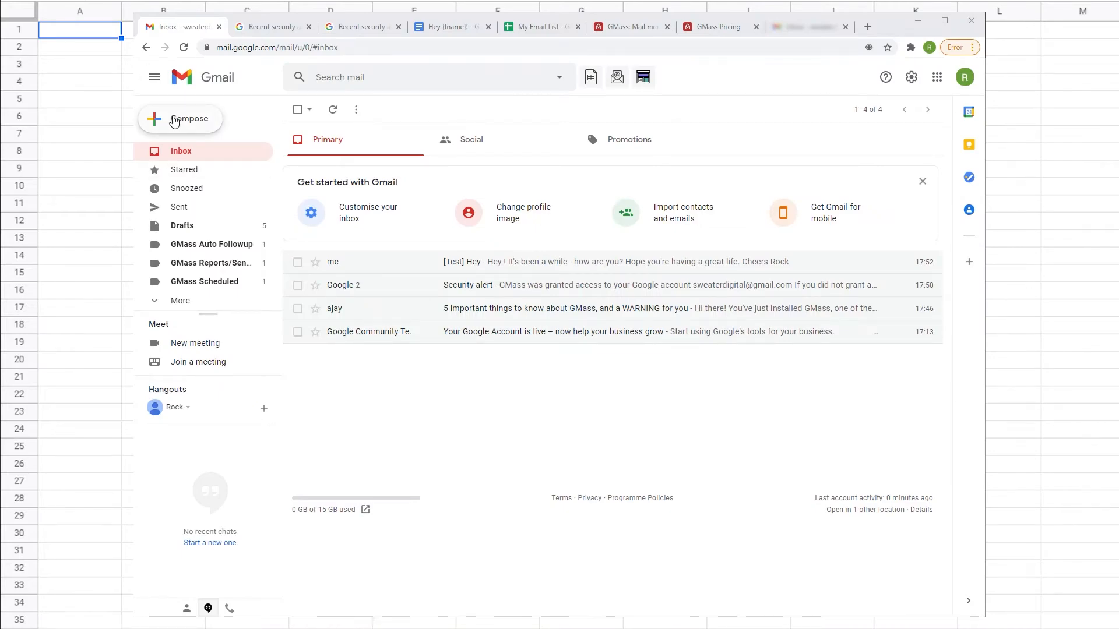
Step: Start a new Gmail message and choose to add its GMass recipients from a Google Sheet
click(174, 120)
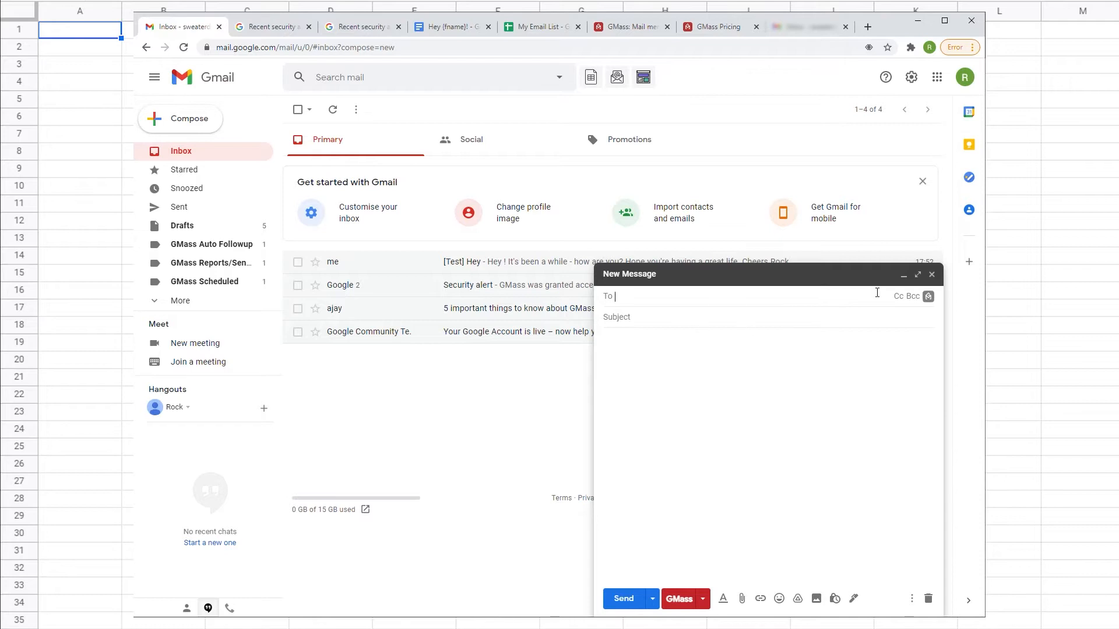
click(928, 298)
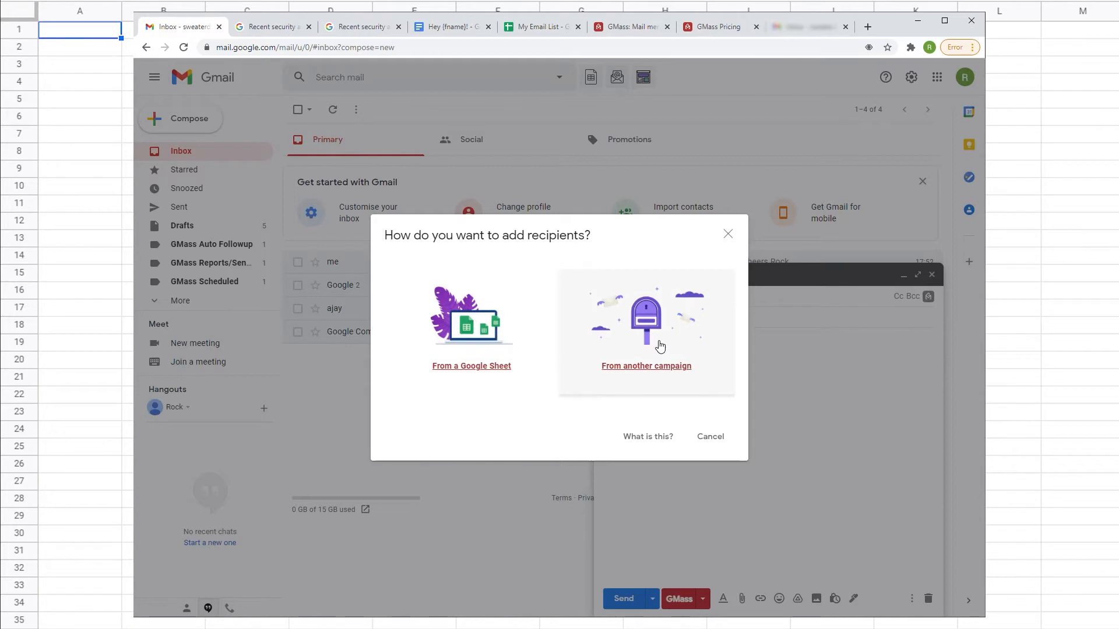
click(474, 331)
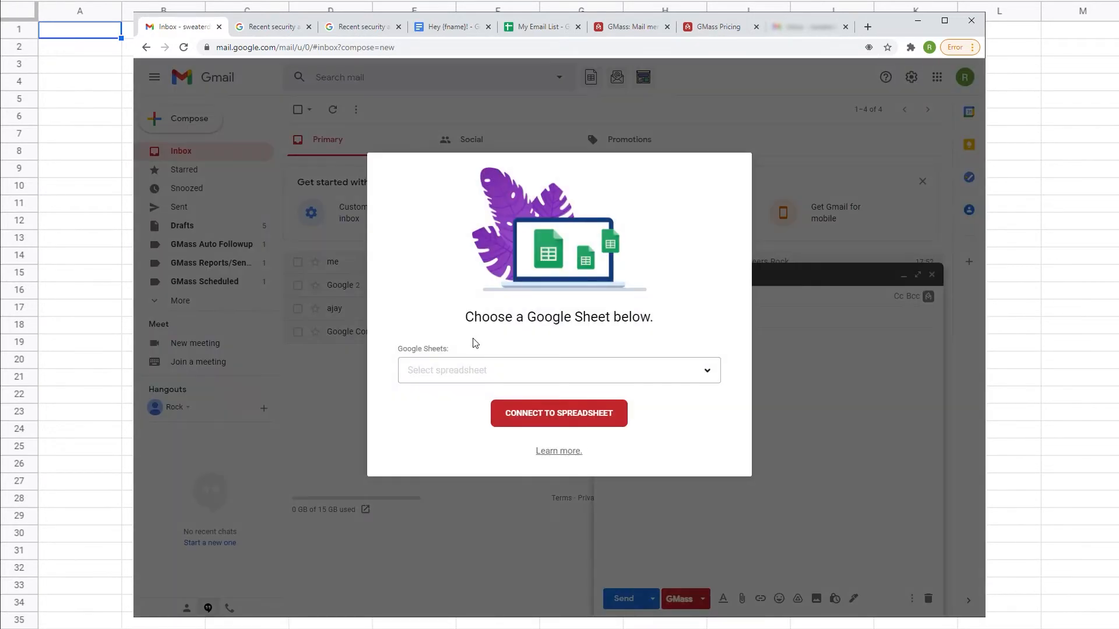
Step: Check the Email column heading in My Email List and connect that spreadsheet's Sheet1 as the message's recipient list
click(539, 26)
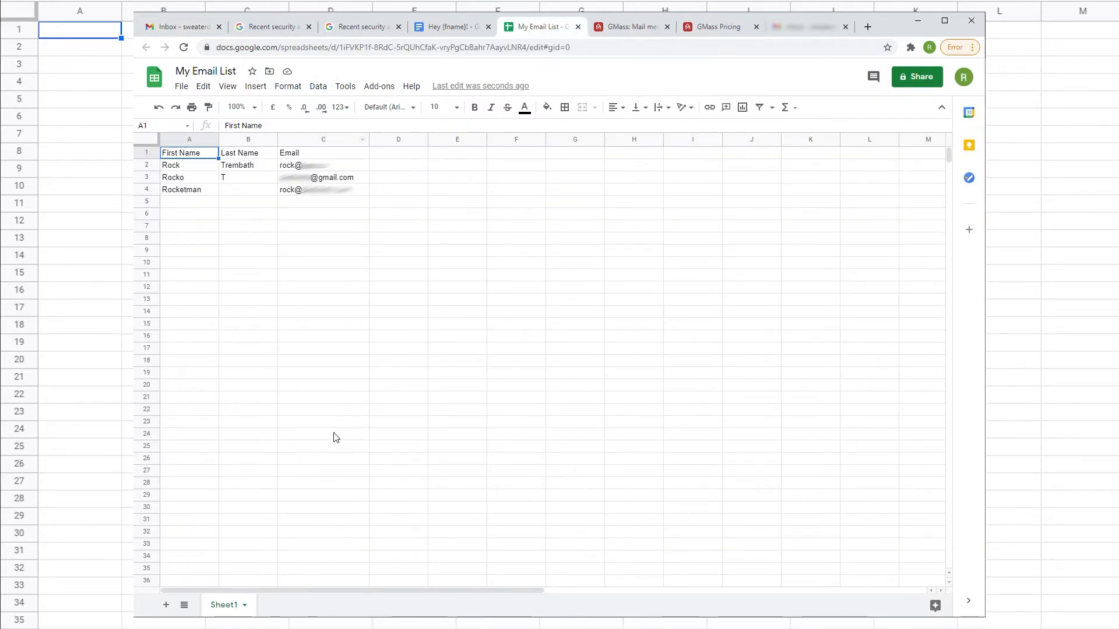
click(317, 155)
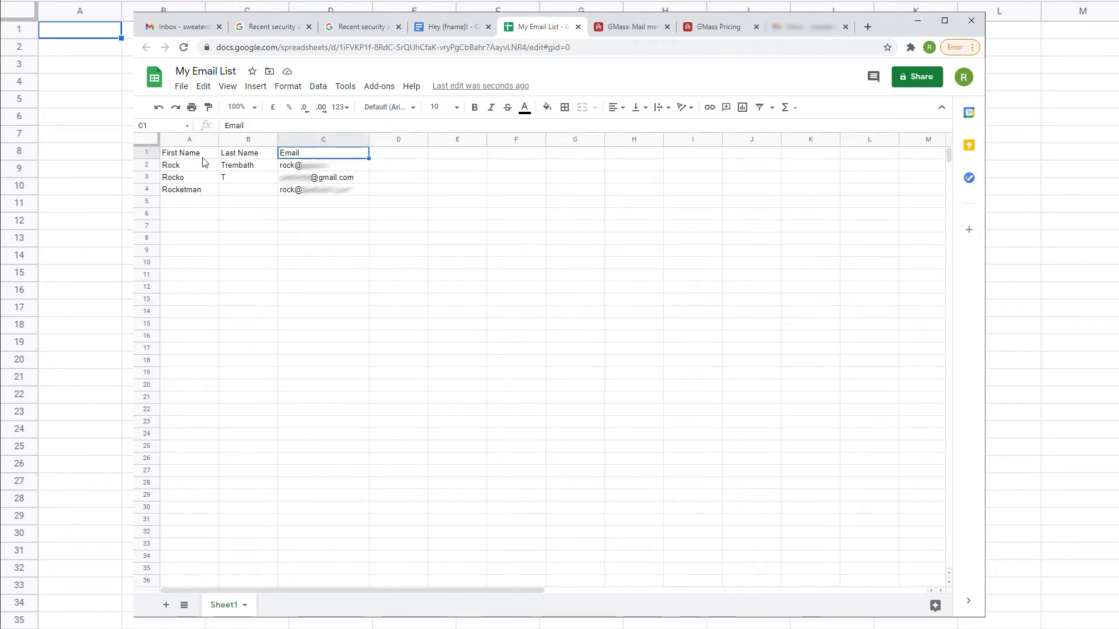
click(176, 29)
click(704, 372)
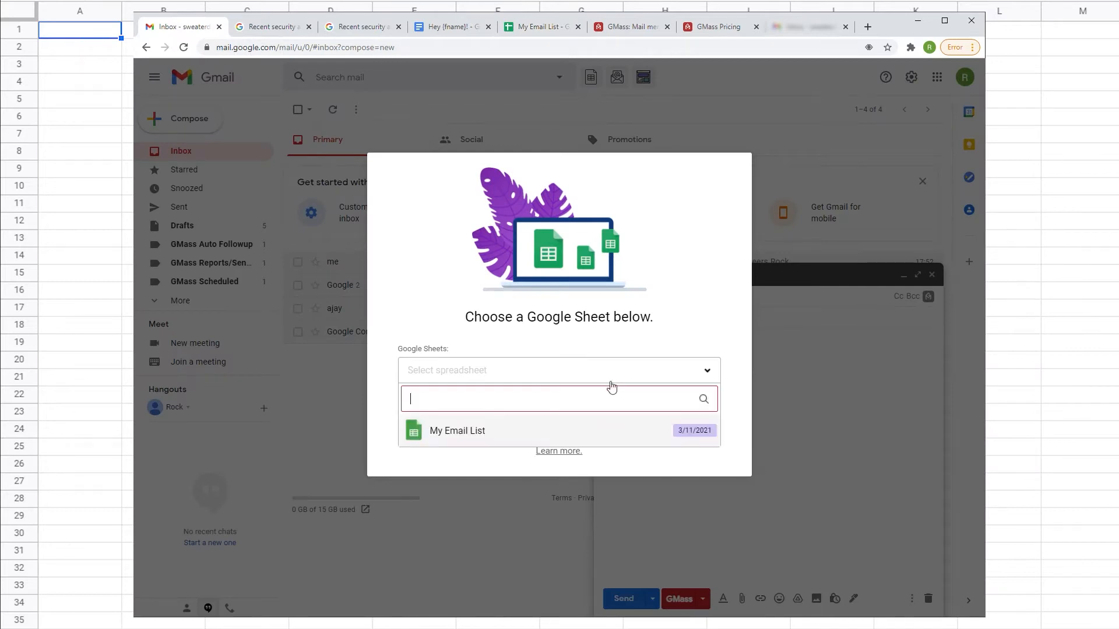
click(485, 434)
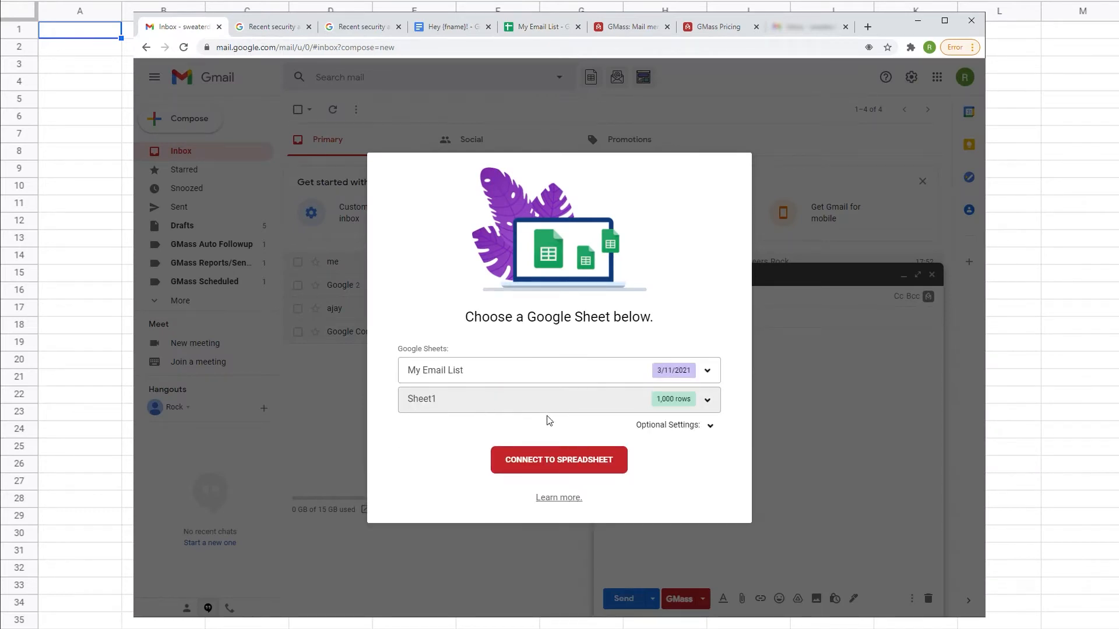
click(548, 467)
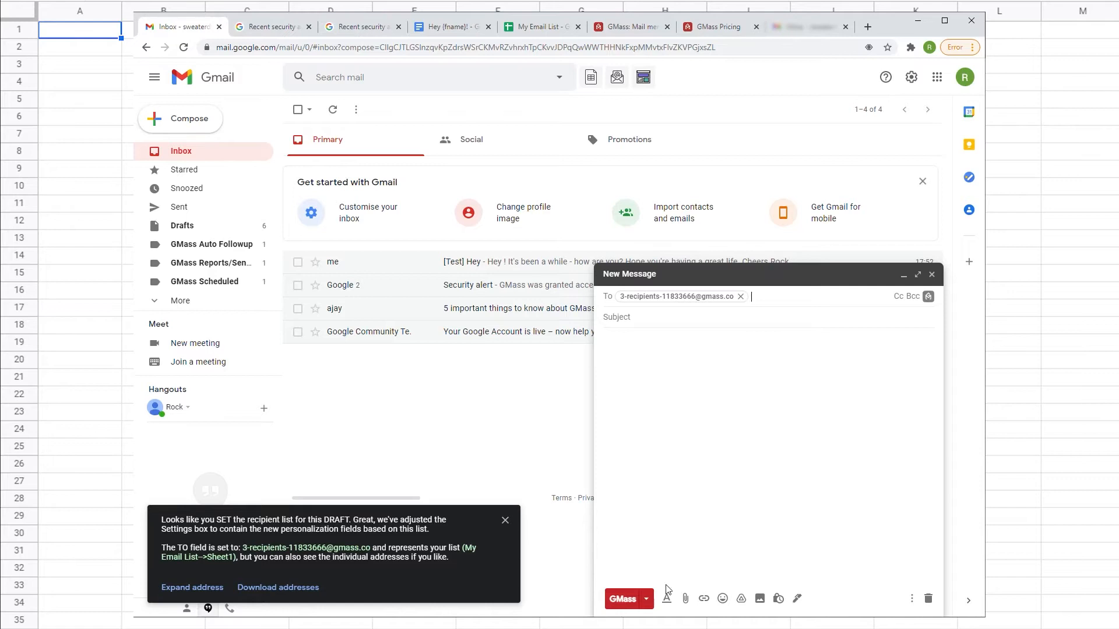
click(505, 520)
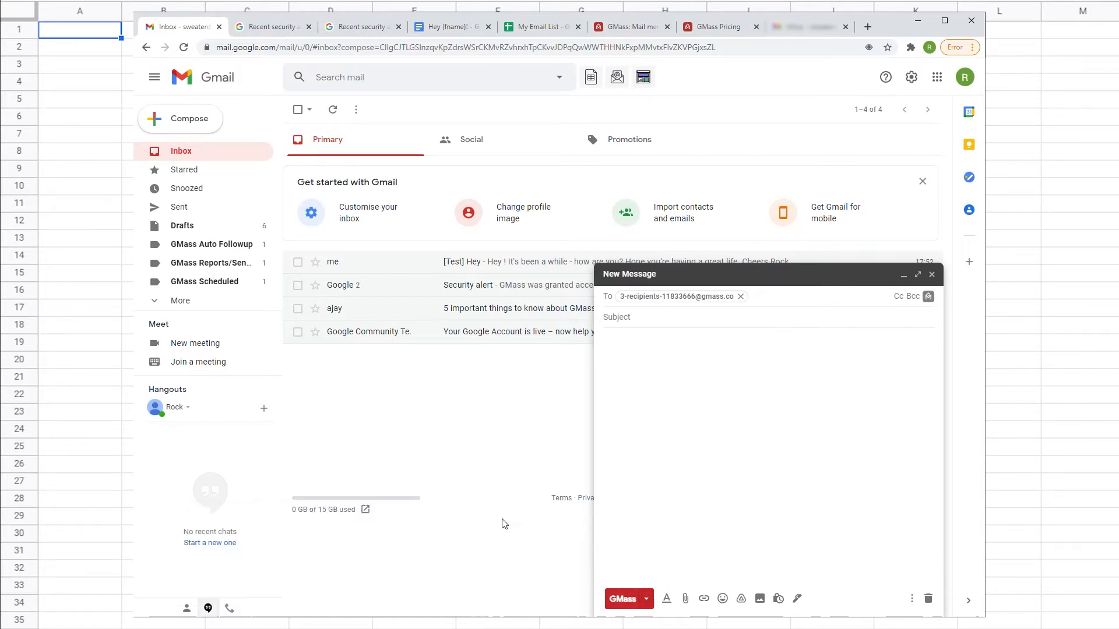
Step: Review the email draft in the "Hey {fname}!" Google Docs document, including the {fname} placeholder in its greeting
click(451, 27)
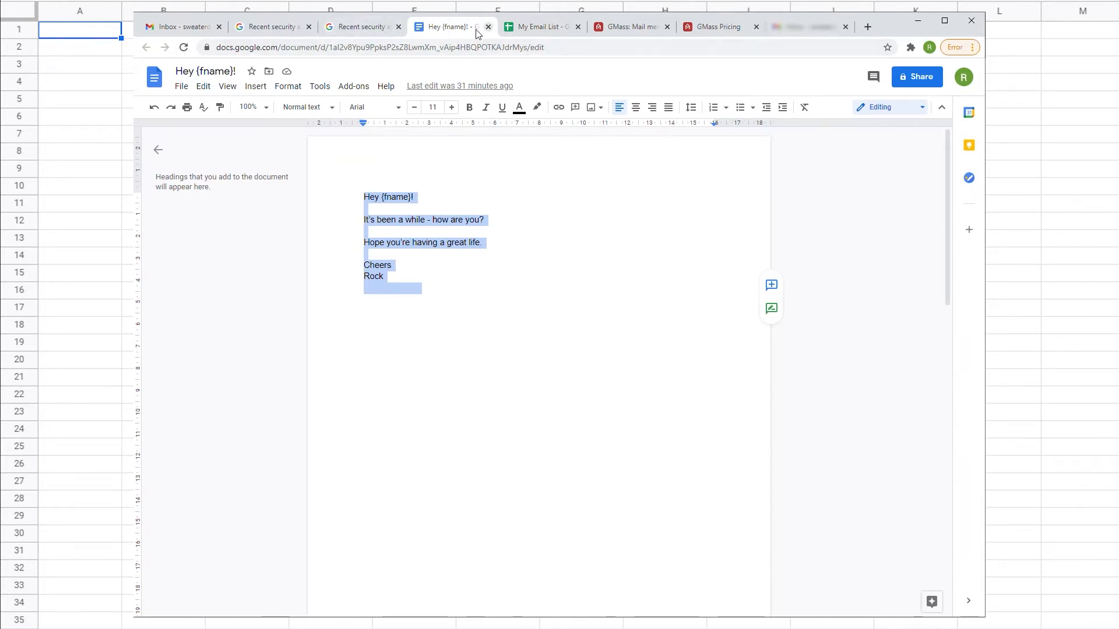
click(424, 288)
drag(396, 266, 405, 273)
click(405, 272)
key(ctrl+a)
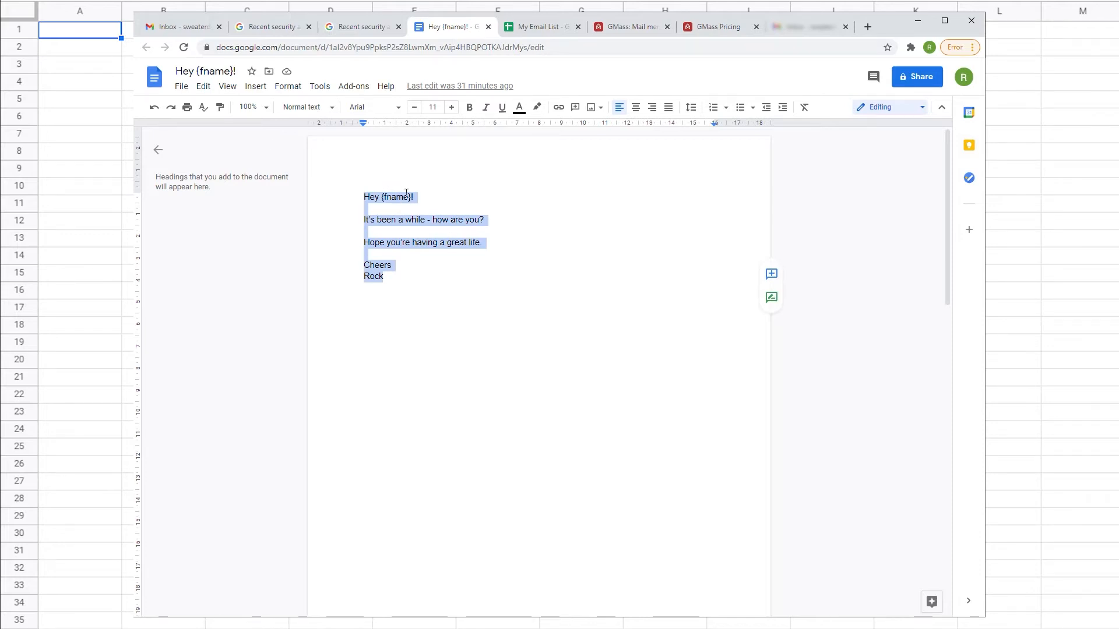
click(406, 194)
drag(413, 197, 384, 198)
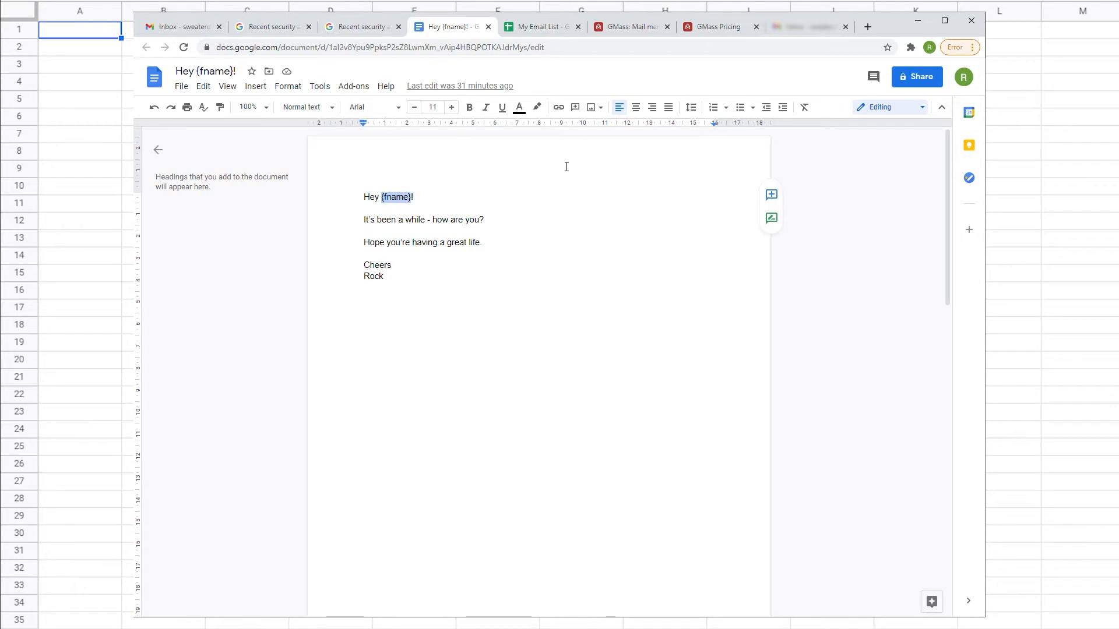
Step: Copy the whole draft from the document and paste it into the body of the new Gmail message
drag(411, 278, 358, 201)
key(ctrl+c)
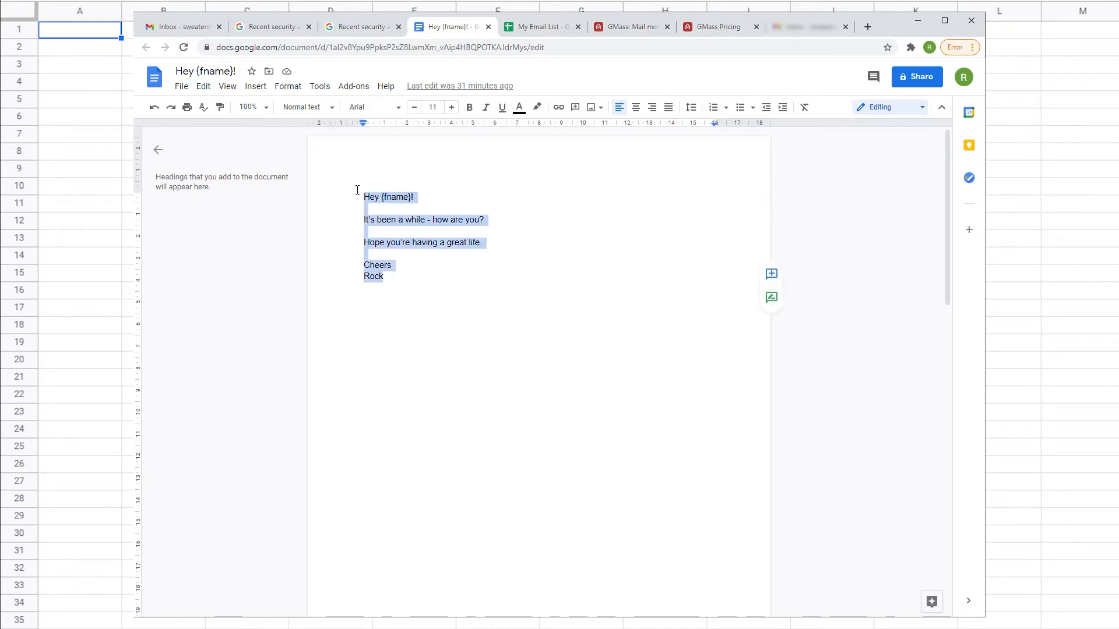
click(192, 27)
click(670, 338)
key(ctrl+v)
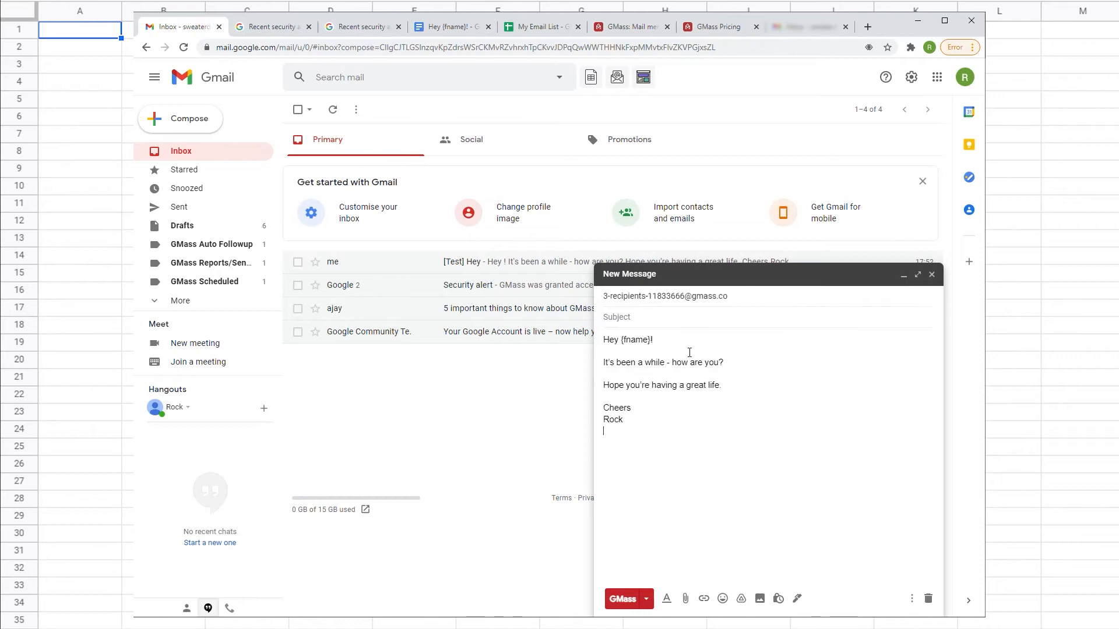
Step: Copy the greeting "Hey {fname}!" from the message body, and delete it along with the blank line below
click(652, 339)
drag(603, 339, 653, 339)
key(ctrl+c)
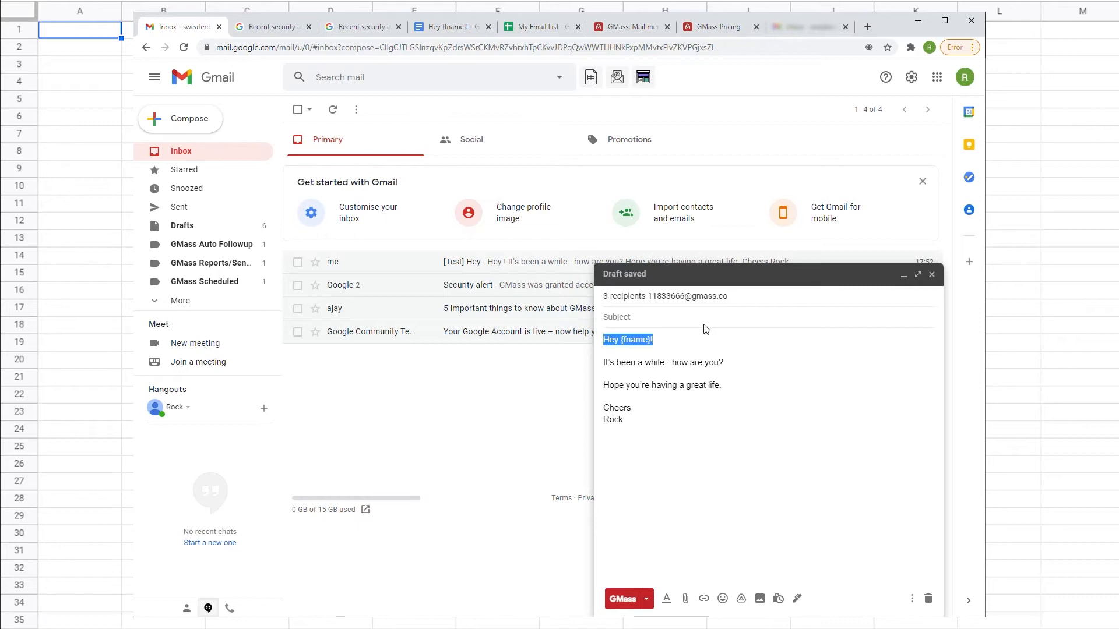
key(Delete)
key(Delete)
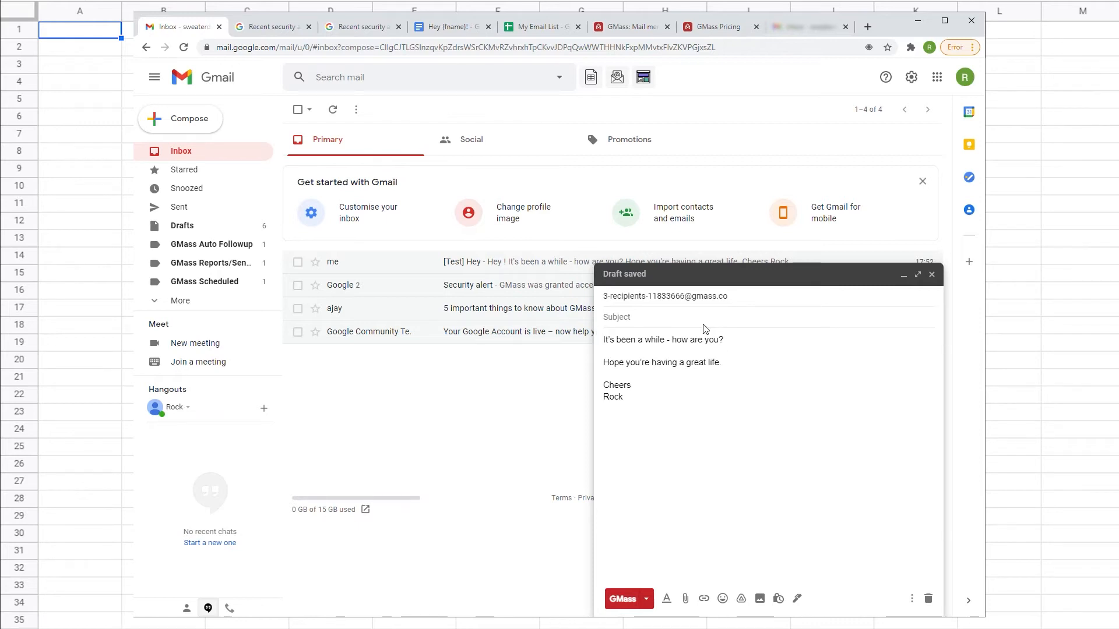
Step: Paste the copied greeting "Hey {fname}!" as the message's subject and examine its {fname} placeholder
click(667, 322)
key(ctrl+v)
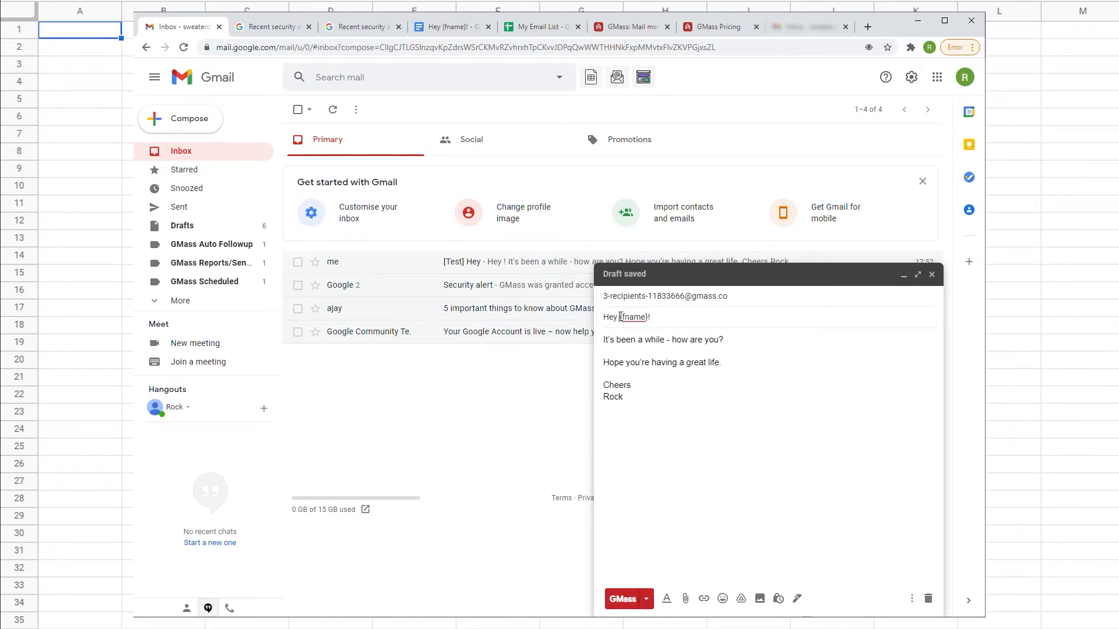
drag(620, 316, 647, 316)
Step: Copy the First Name personalization variable from the GMass settings, and close the settings
click(646, 600)
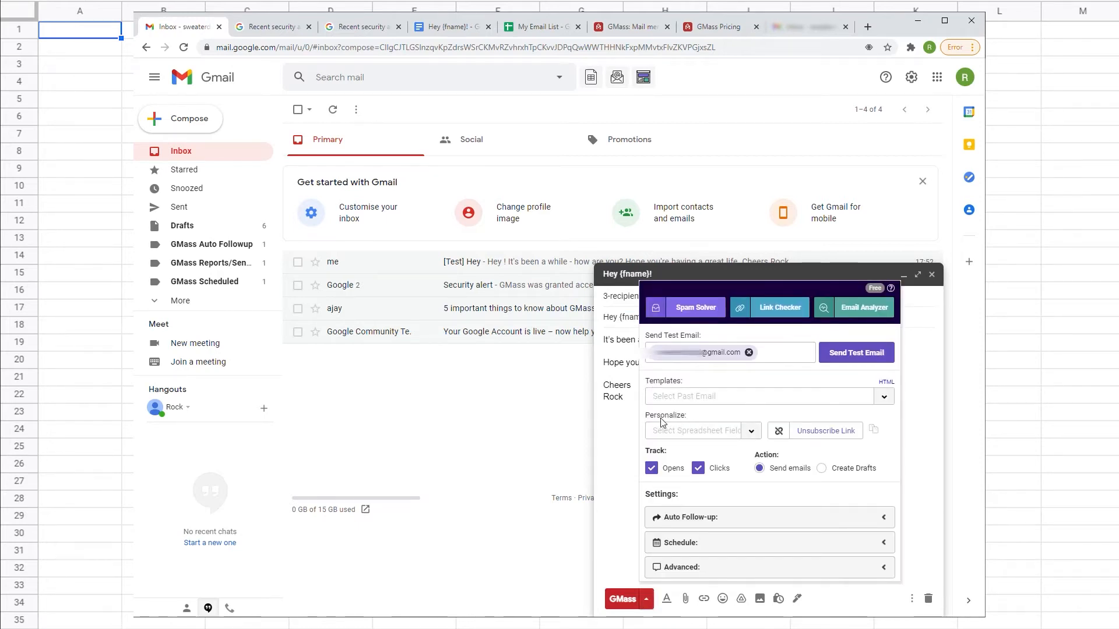
click(751, 432)
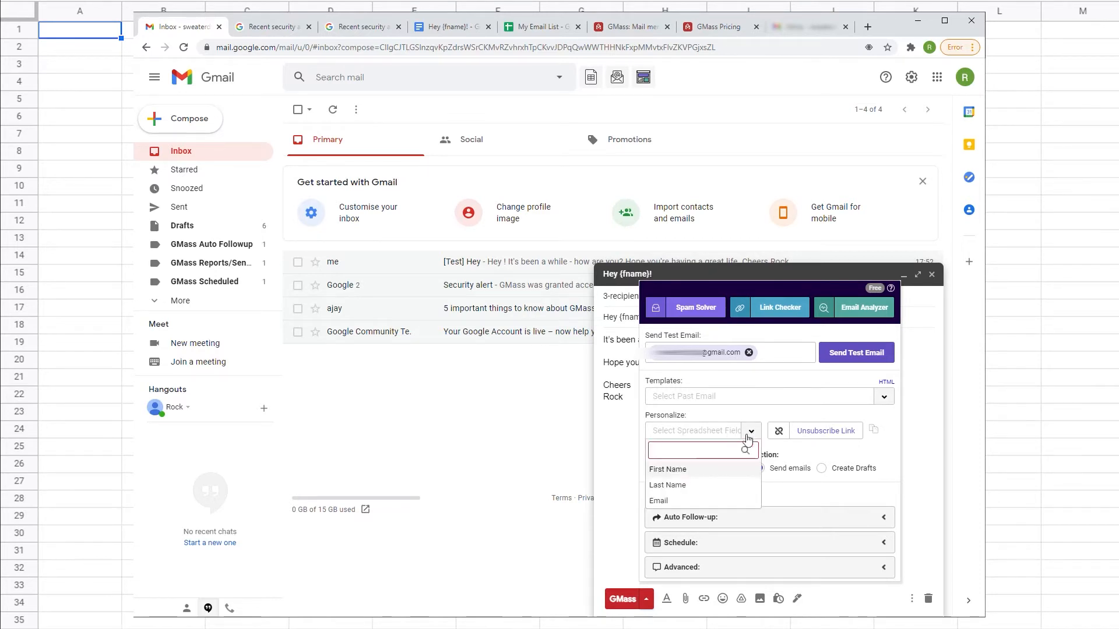
click(673, 472)
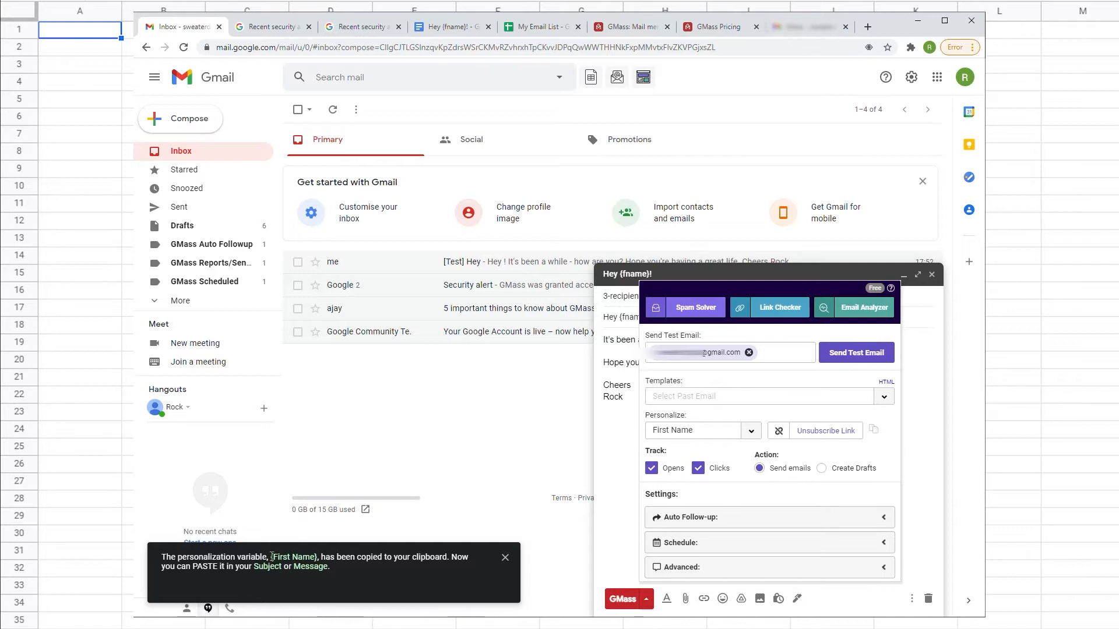
click(752, 434)
click(676, 475)
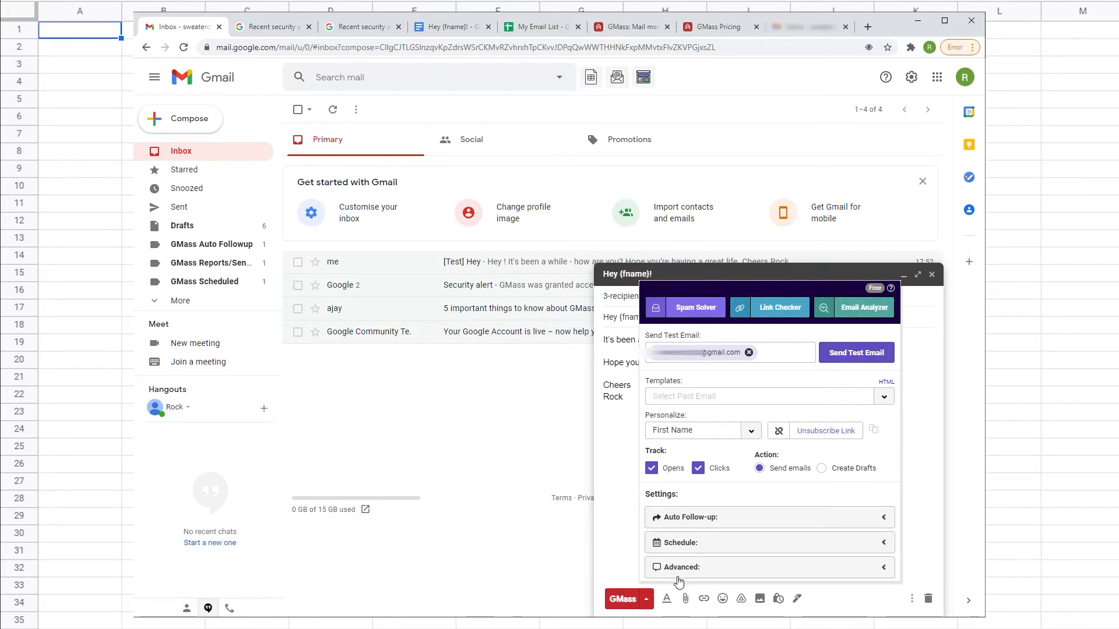
click(648, 602)
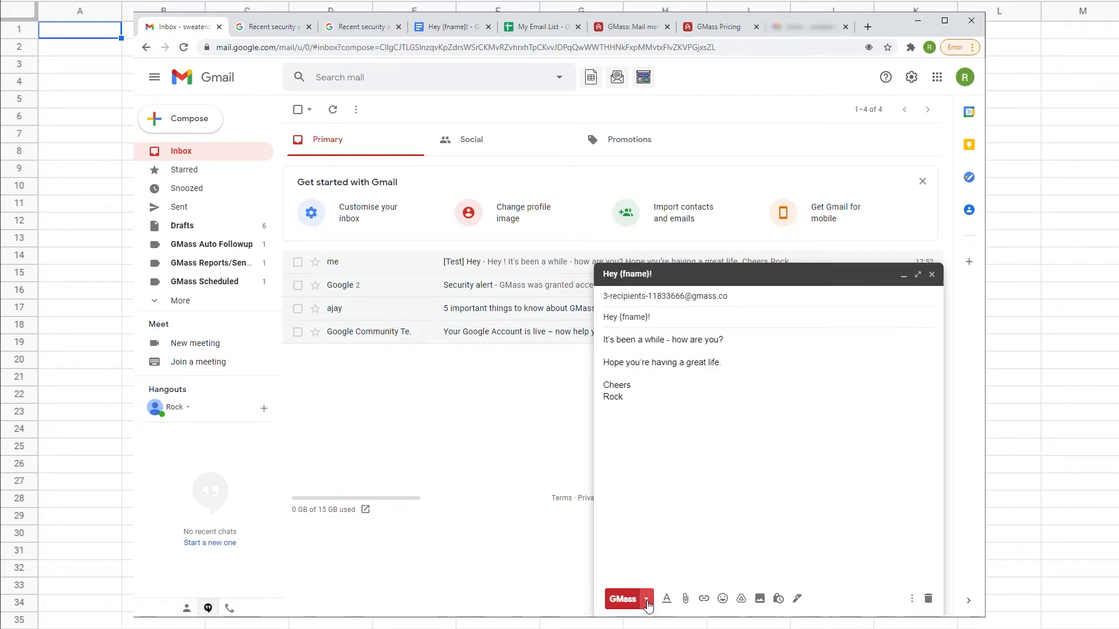
Step: Replace the {fname} placeholder in the subject with the copied variable so the subject reads "Hey {First Name}!"
click(621, 317)
shift+click(650, 317)
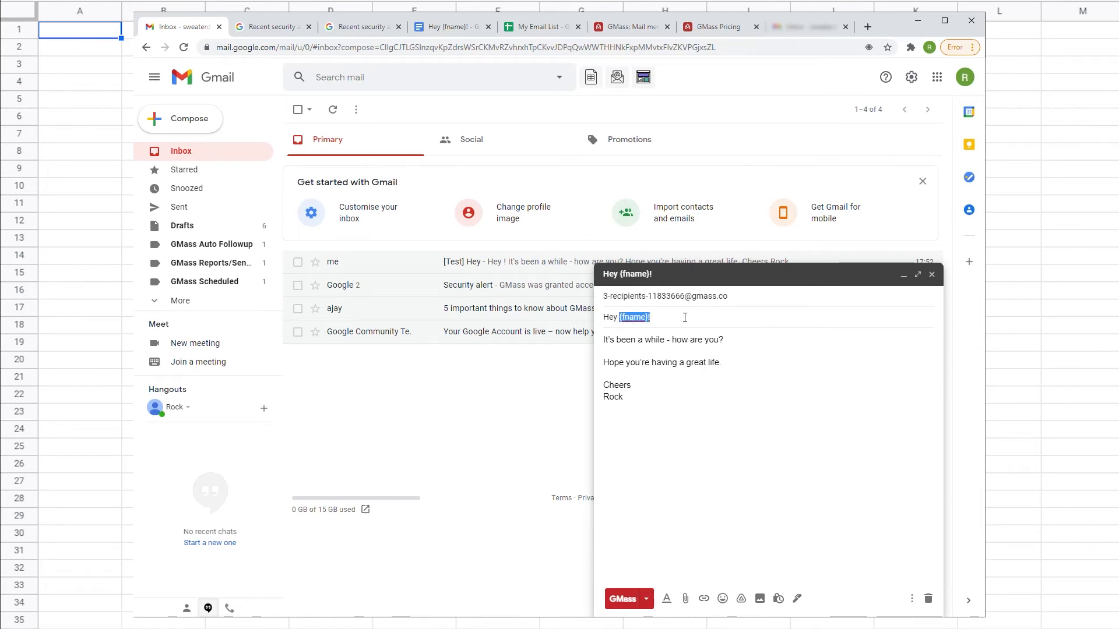
key(ctrl+v)
key(Tab)
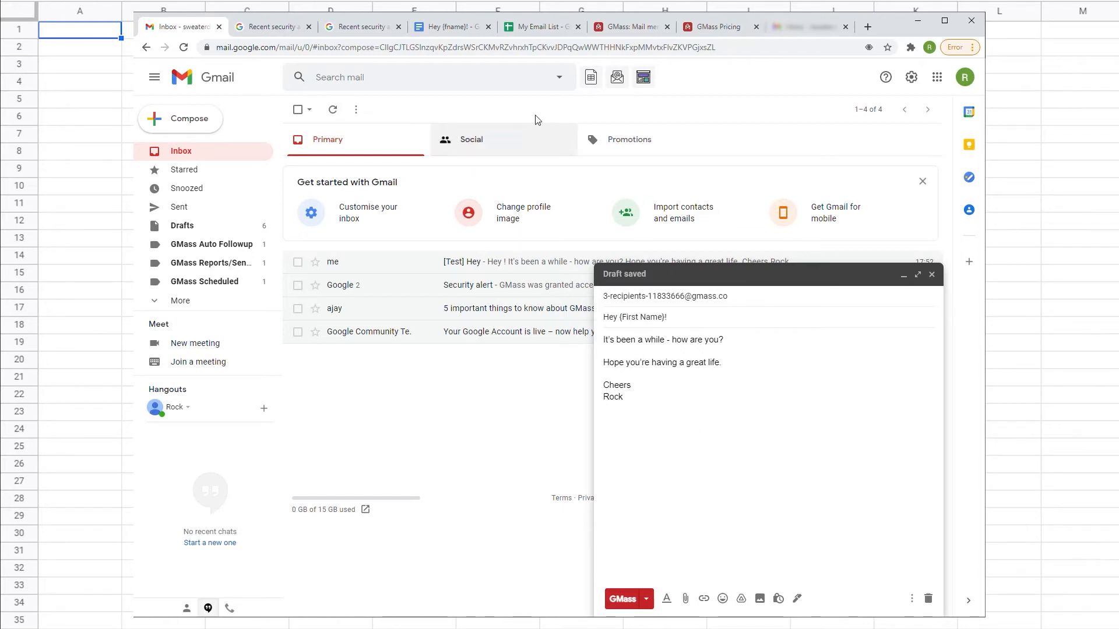
Step: Review the first names and email addresses of the recipients in rows 2 to 4 of My Email List
click(541, 26)
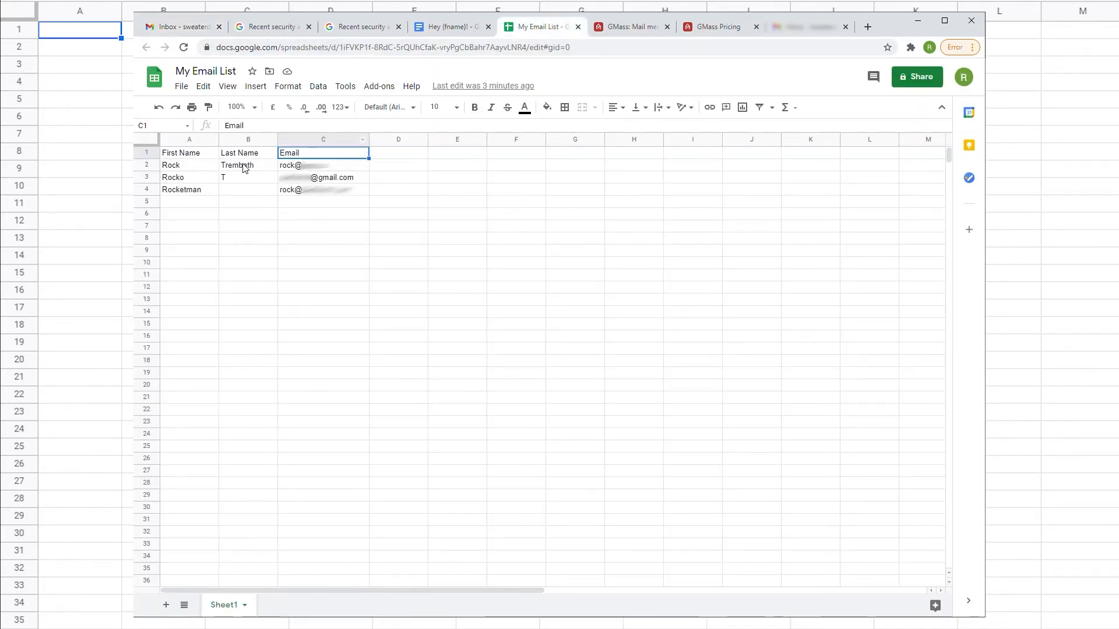
click(176, 169)
click(181, 181)
click(183, 191)
click(283, 167)
click(291, 179)
click(294, 192)
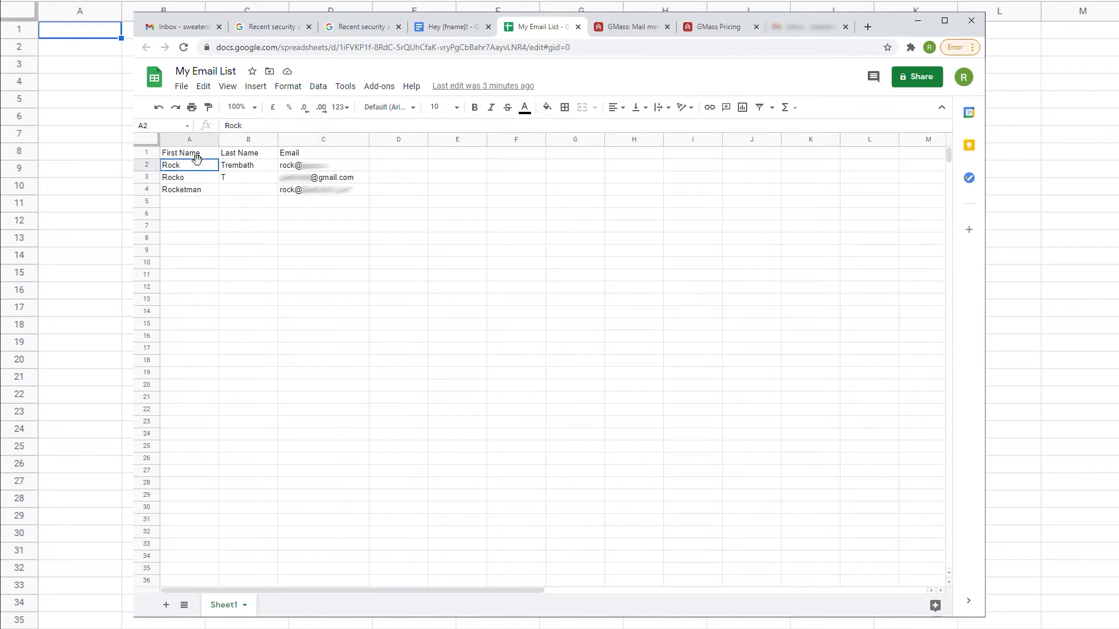
Step: Return to the Gmail draft and add the fallback "|there" inside the subject's placeholder, making it {First Name|there}
click(176, 28)
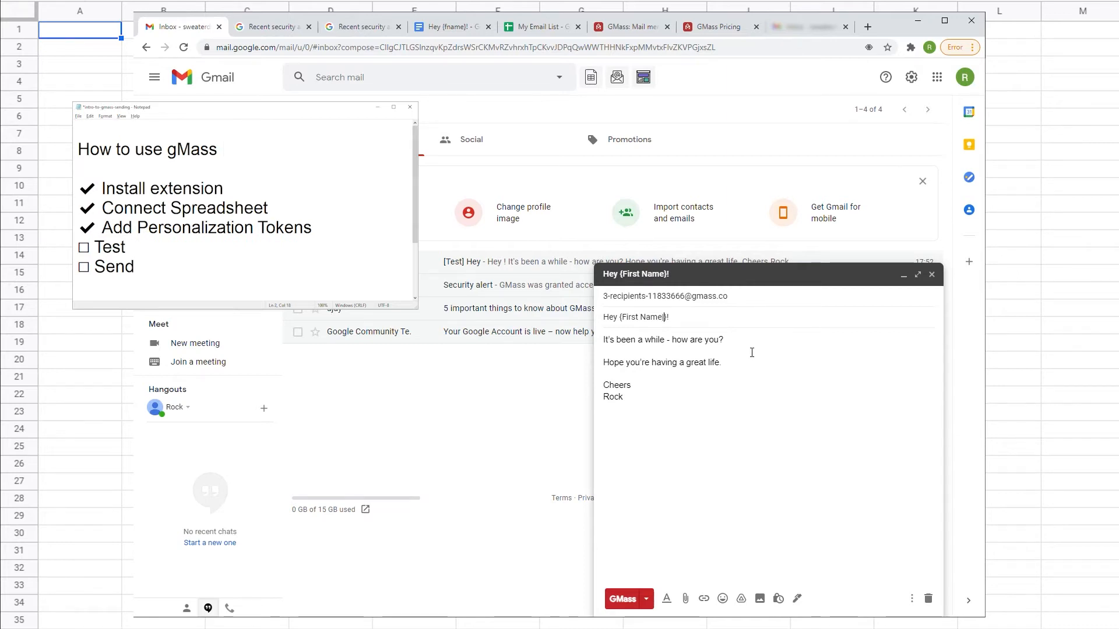
text(|there)
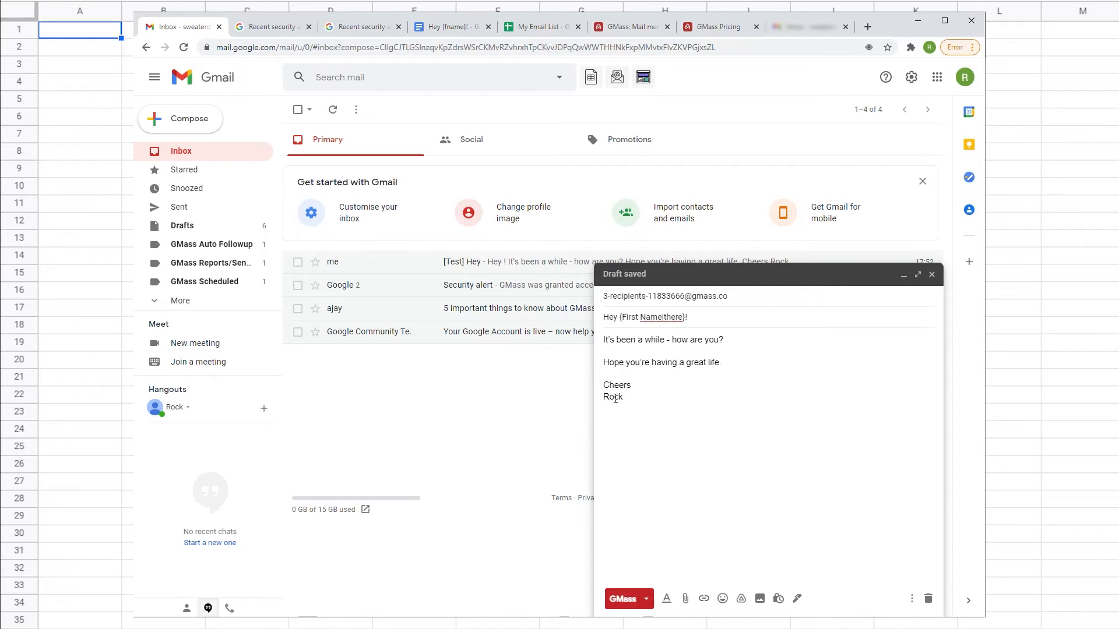
click(672, 350)
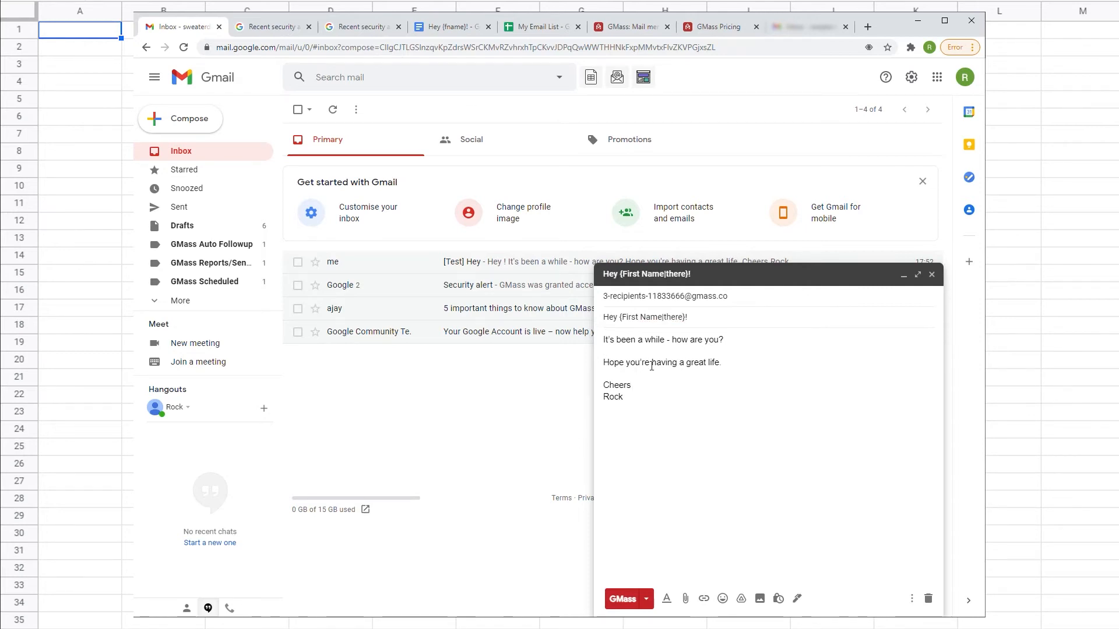
Step: Check the Last Name column in My Email List for blanks, and send a GMass test email to the preset test address
click(647, 601)
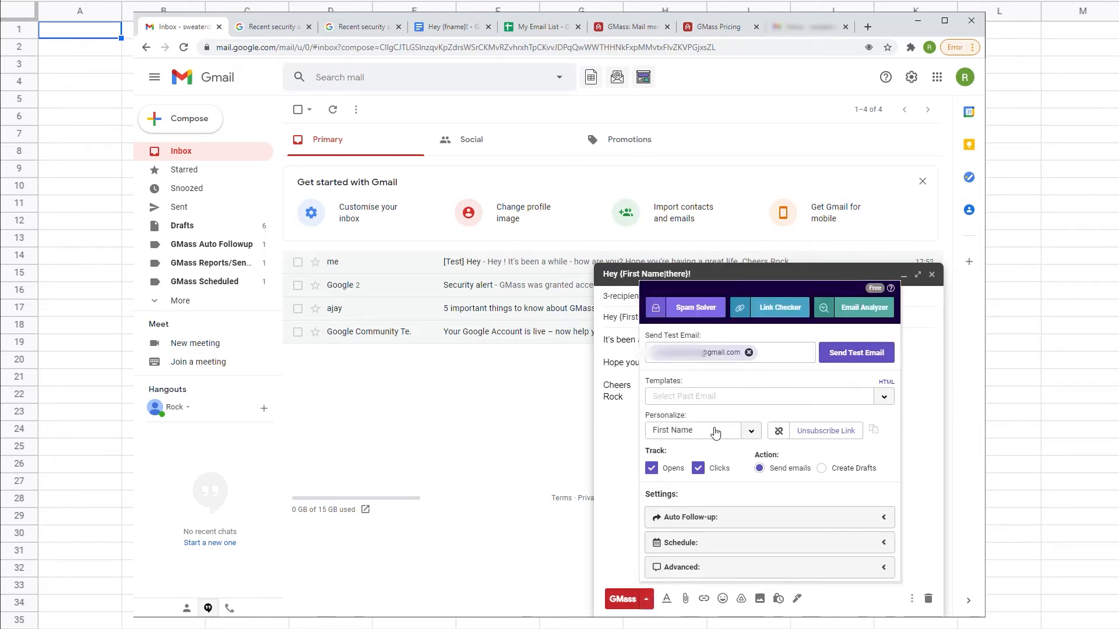
click(514, 29)
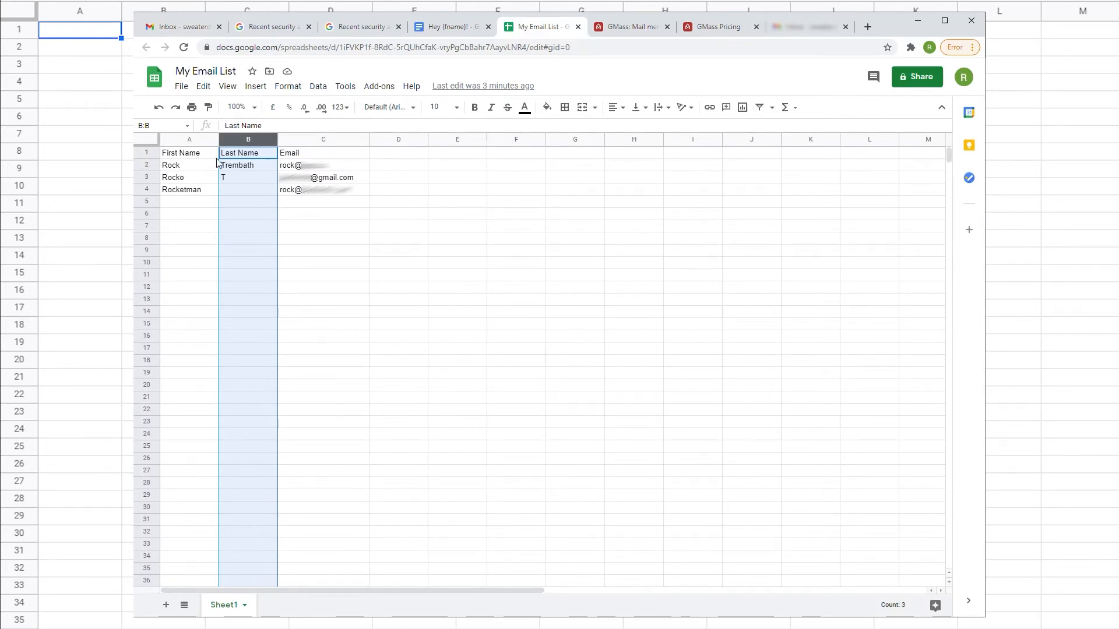
click(239, 191)
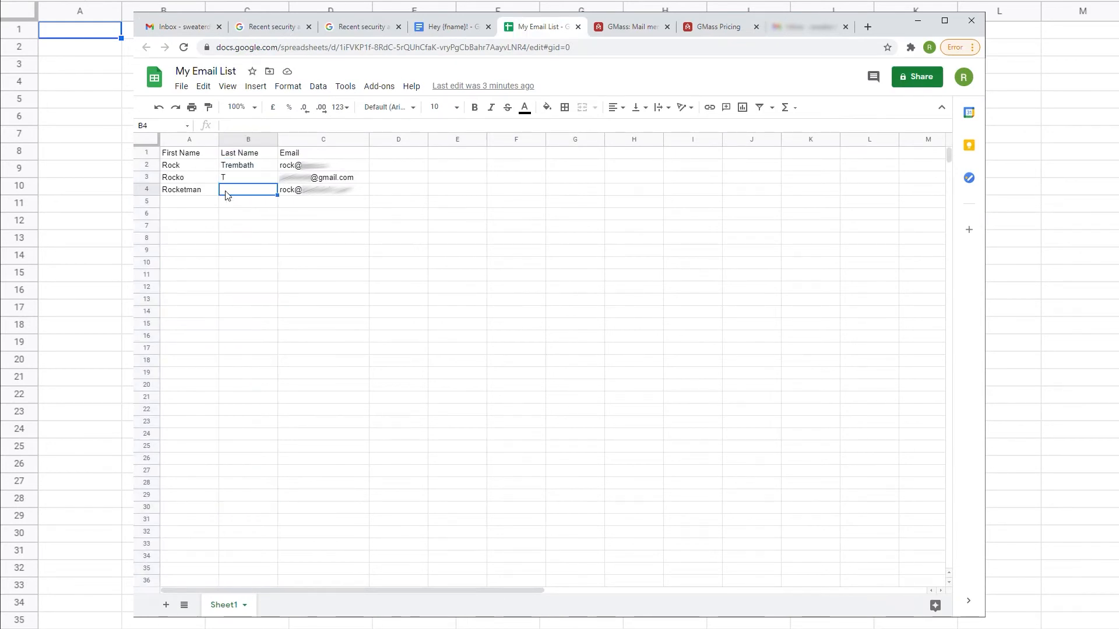
click(185, 26)
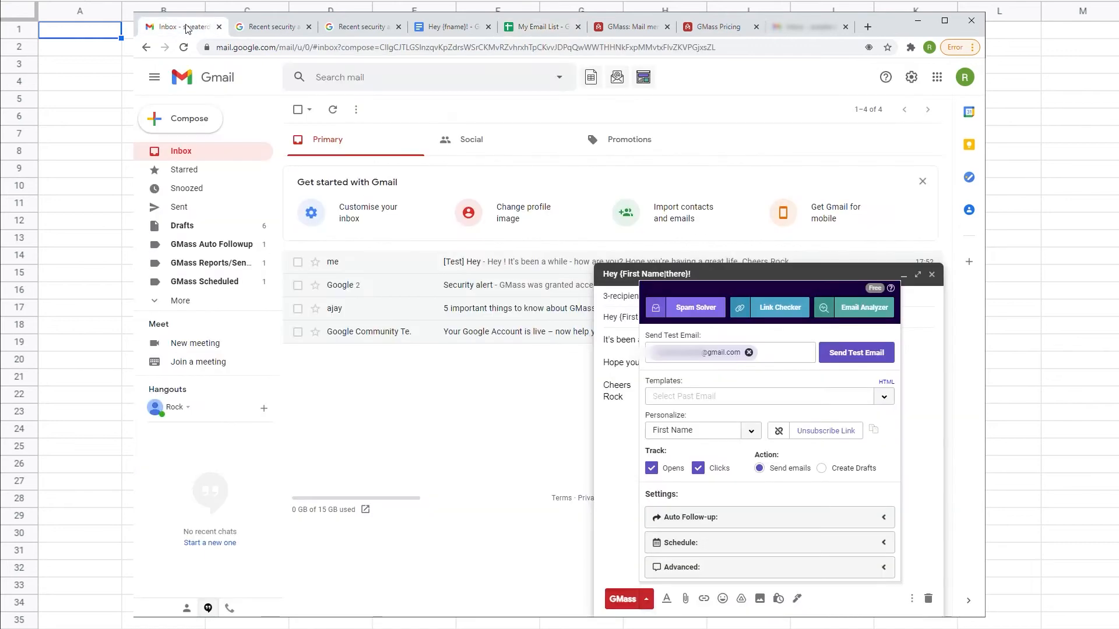
click(859, 353)
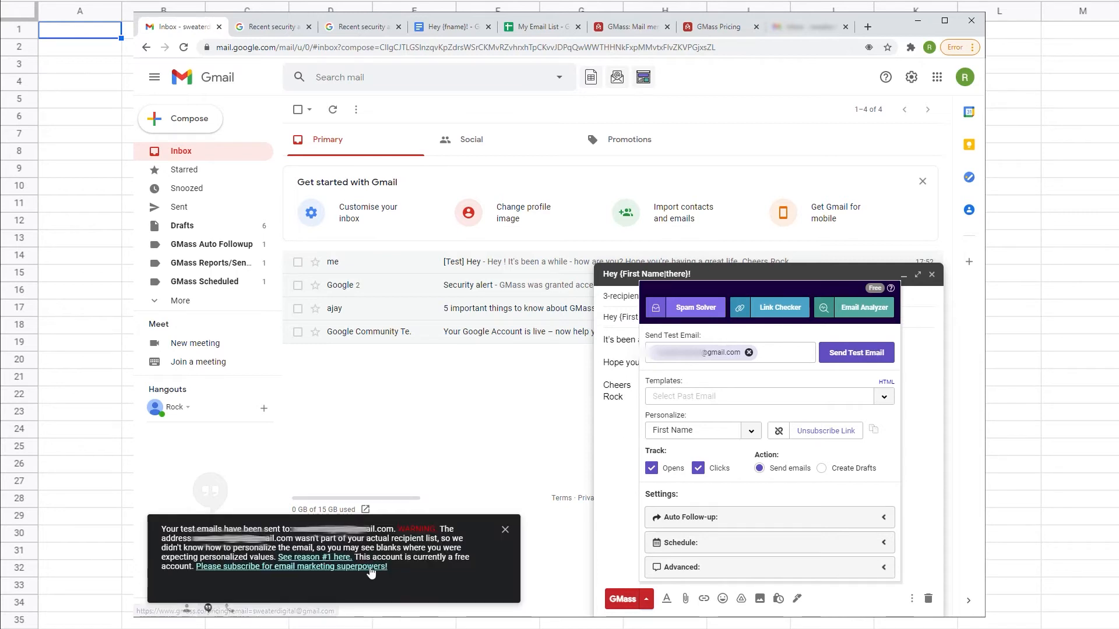
click(506, 531)
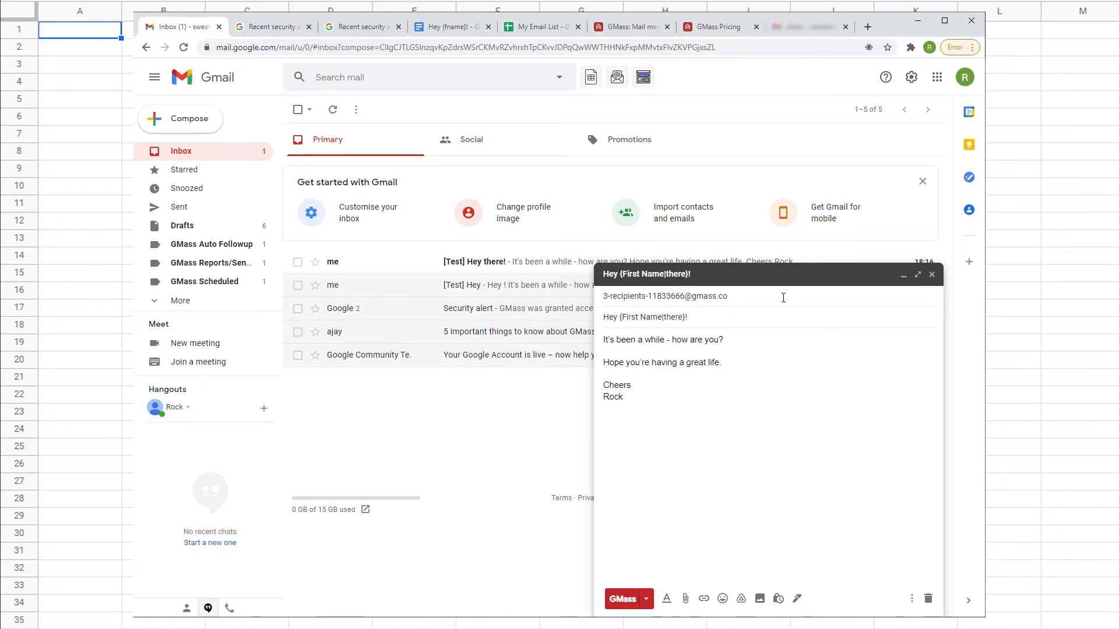
Step: Minimize the draft, open the newest received test email and check the greeting in its subject
click(905, 279)
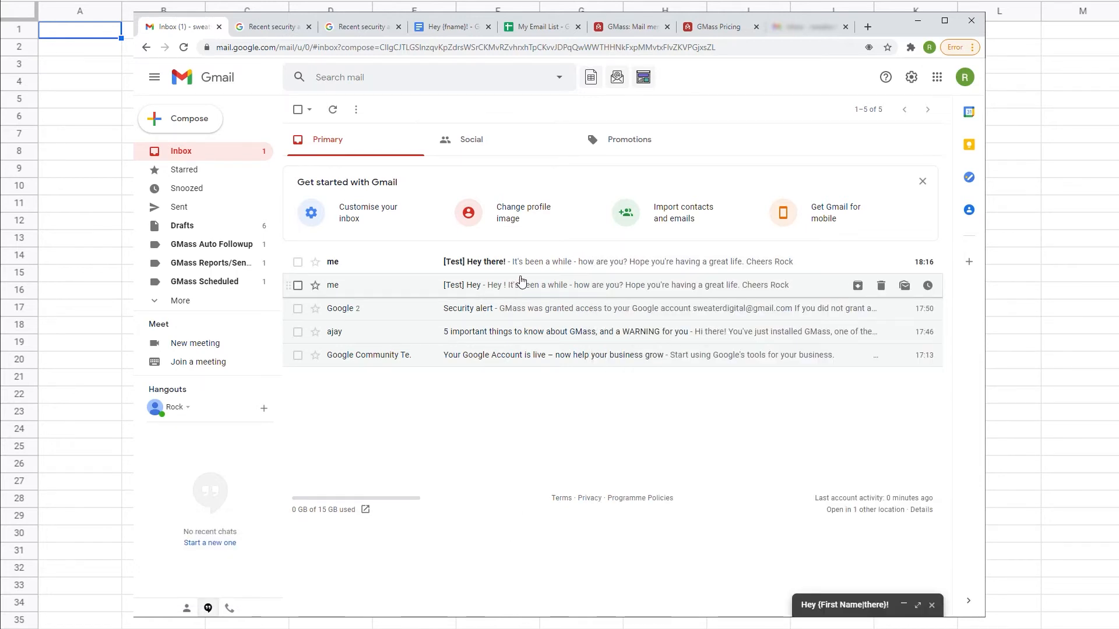
click(583, 268)
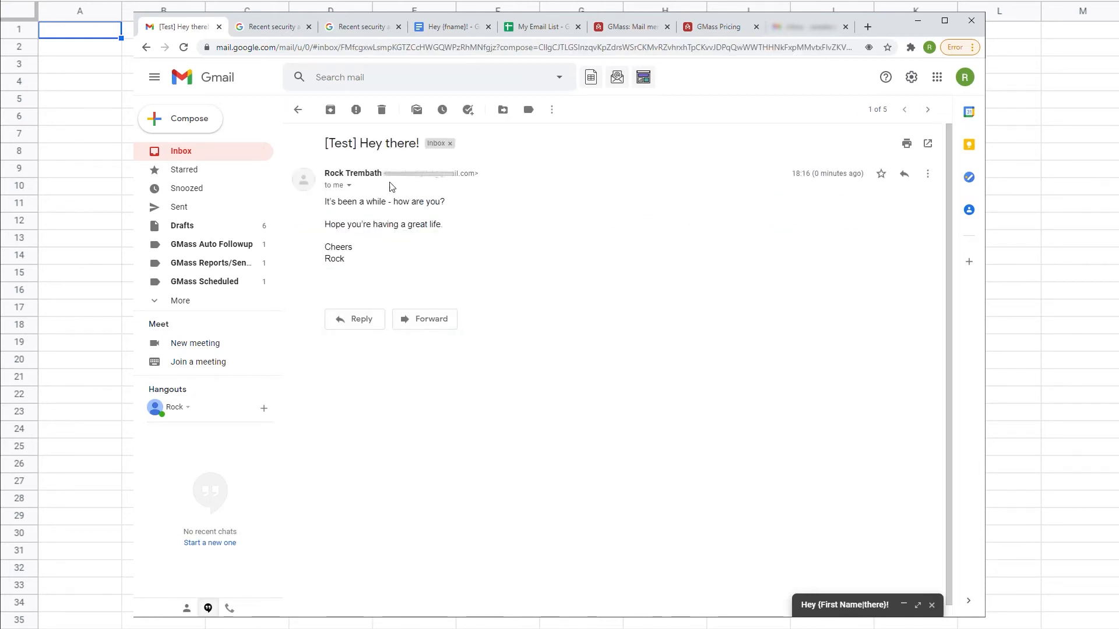
drag(359, 144, 421, 144)
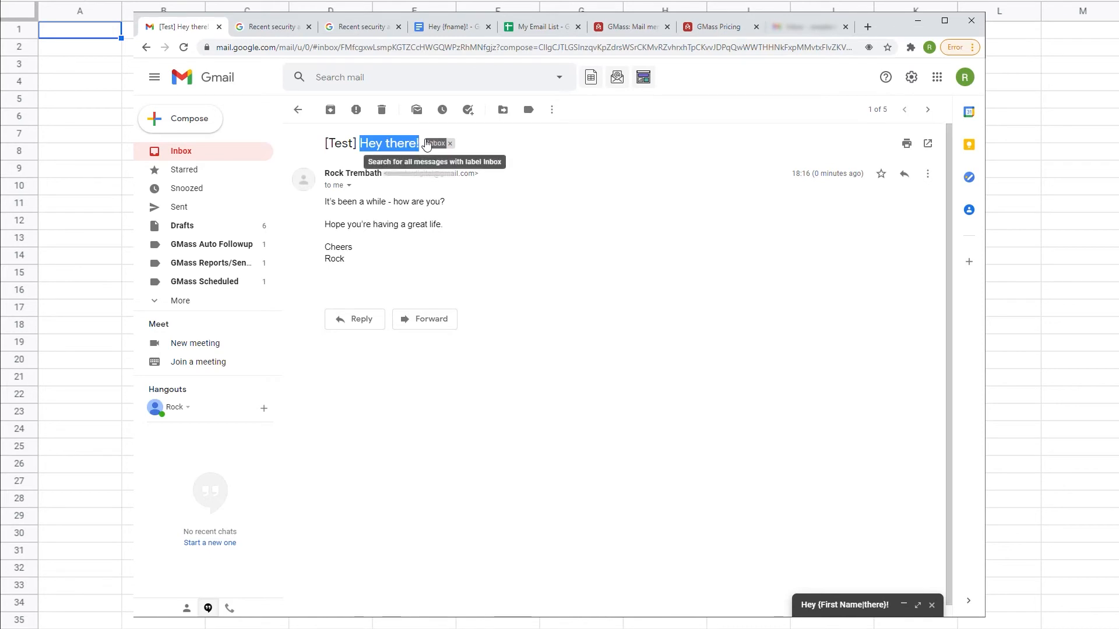
Step: Reopen the minimized draft and examine the {First Name|there} placeholder with its fallback in the subject
click(871, 606)
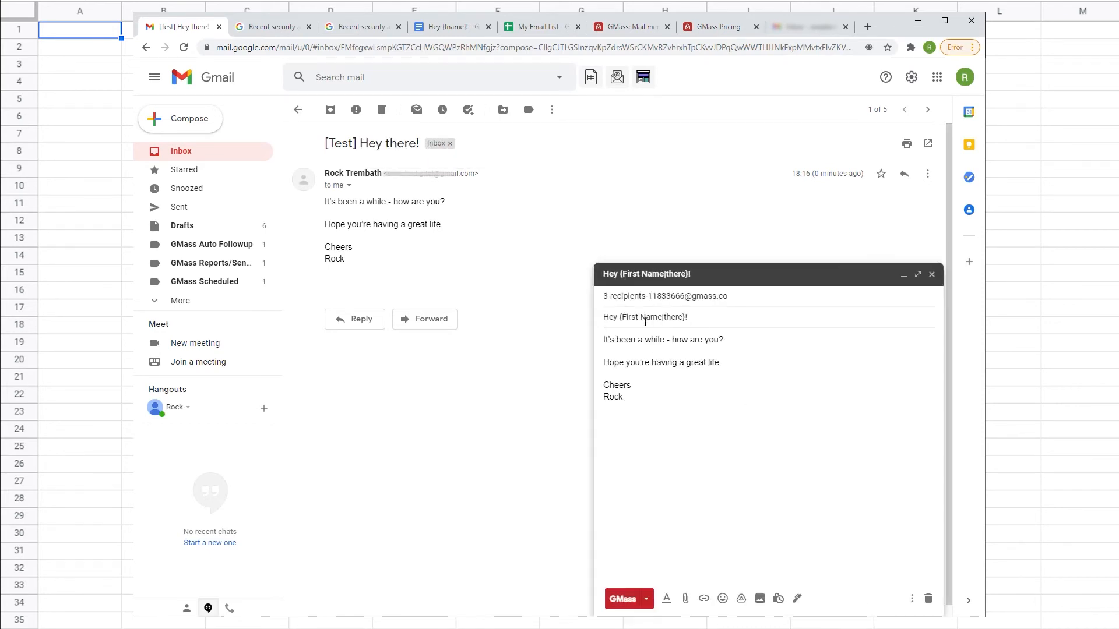
click(622, 317)
mouse_move(649, 314)
mouse_down()
mouse_move(678, 318)
mouse_move(641, 318)
mouse_move(669, 319)
mouse_up()
click(665, 319)
click(662, 317)
drag(689, 317, 545, 318)
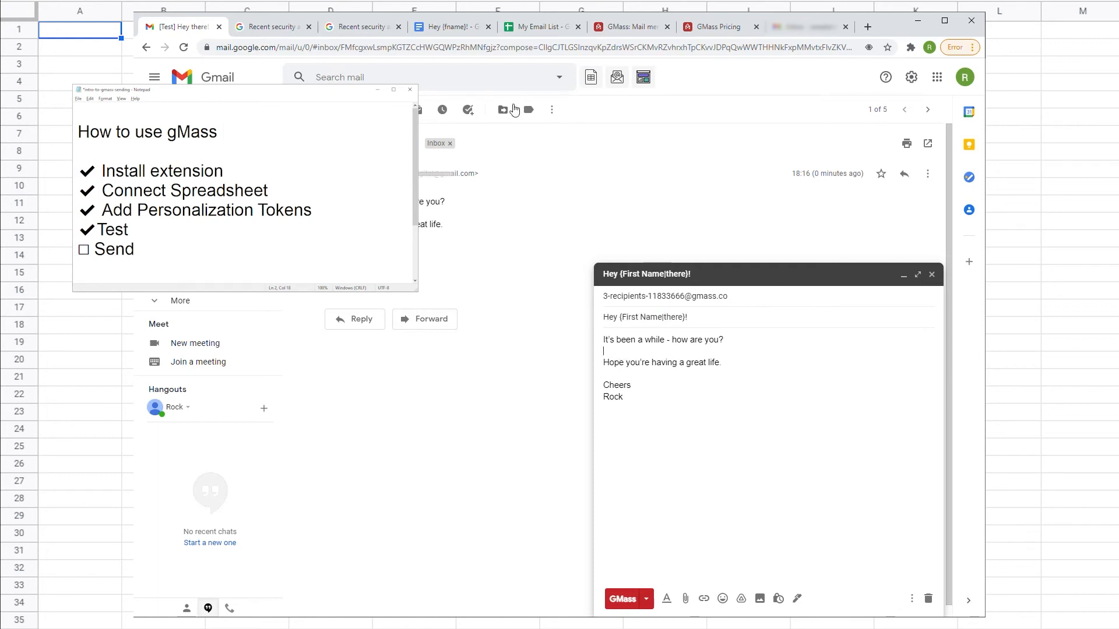
Step: Recheck My Email List and the test email's subject, and send the message to the connected list with GMass
click(533, 27)
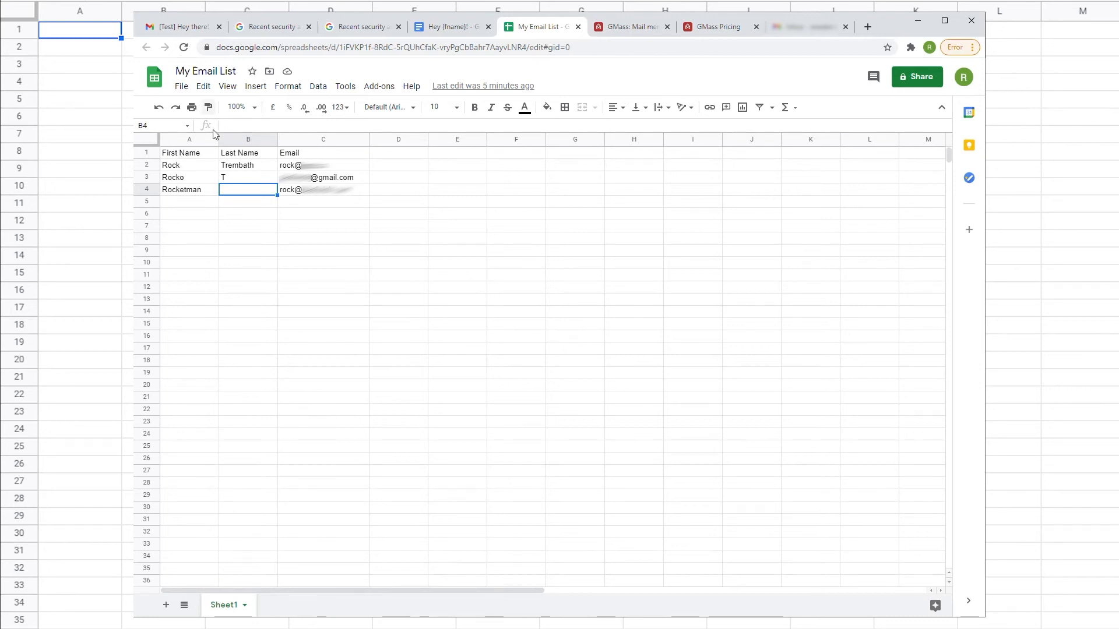
click(182, 26)
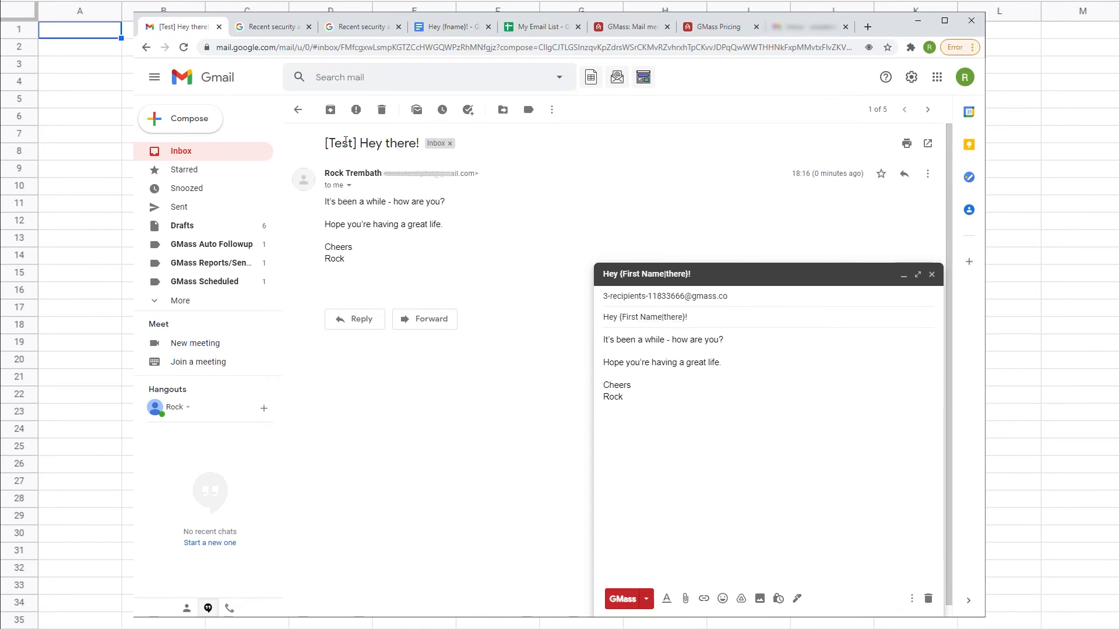
drag(324, 145, 417, 138)
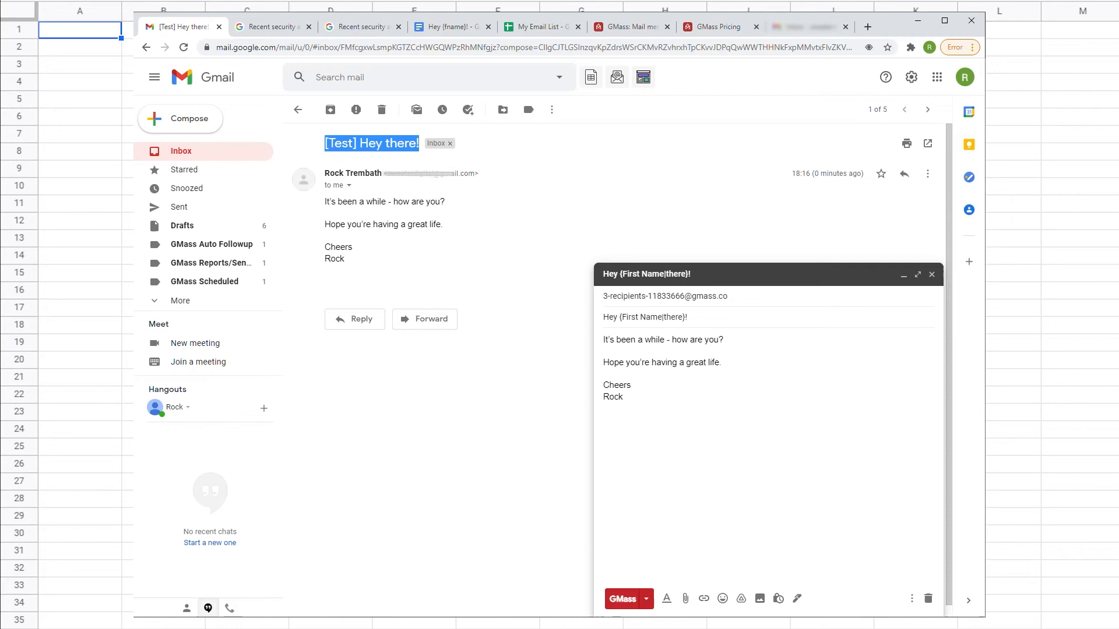
click(621, 600)
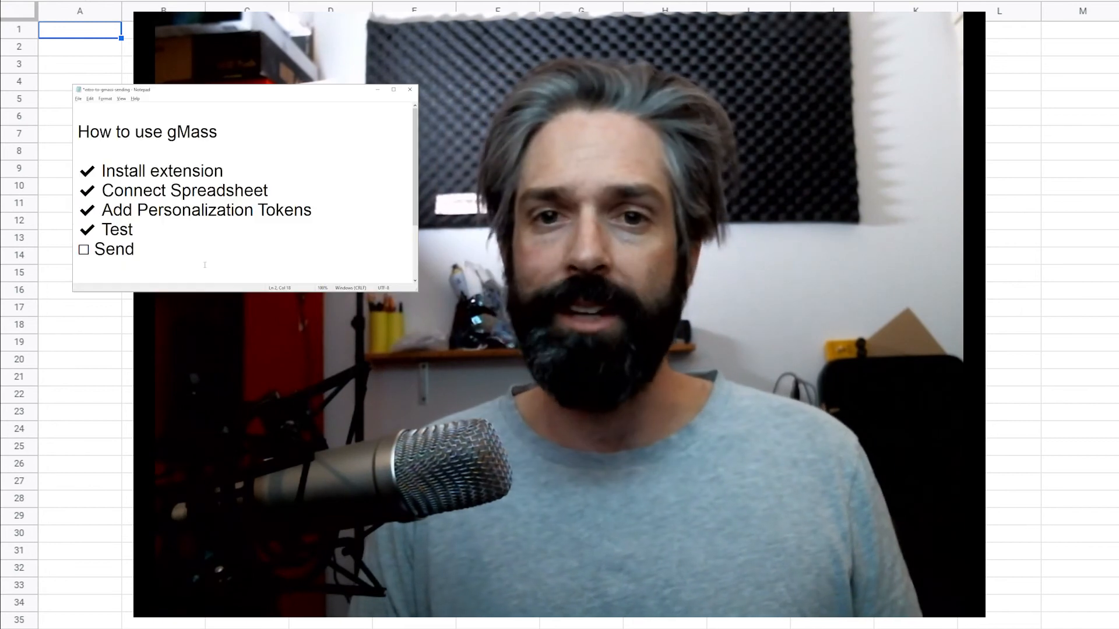
Step: Mark "Send" with a check mark in the "How to use gMass" Notepad checklist
drag(79, 249, 90, 249)
text(✔)
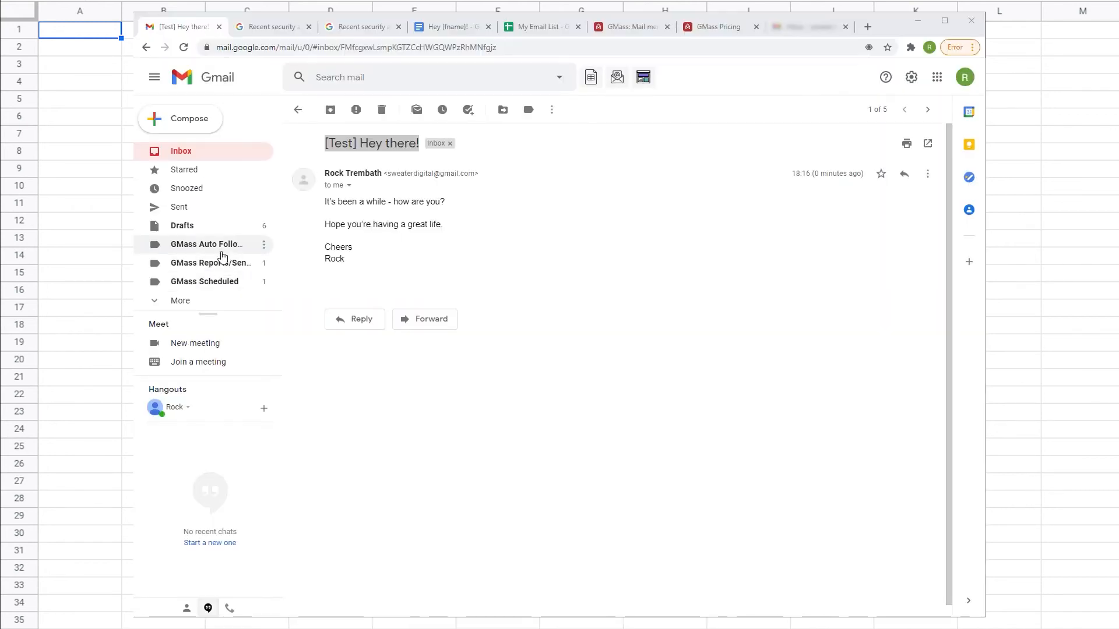
Step: Review the GMass Reports/Sent Copies label and the Sent folder, compare with My Email List's First Name column, and open the newest sent message
click(219, 268)
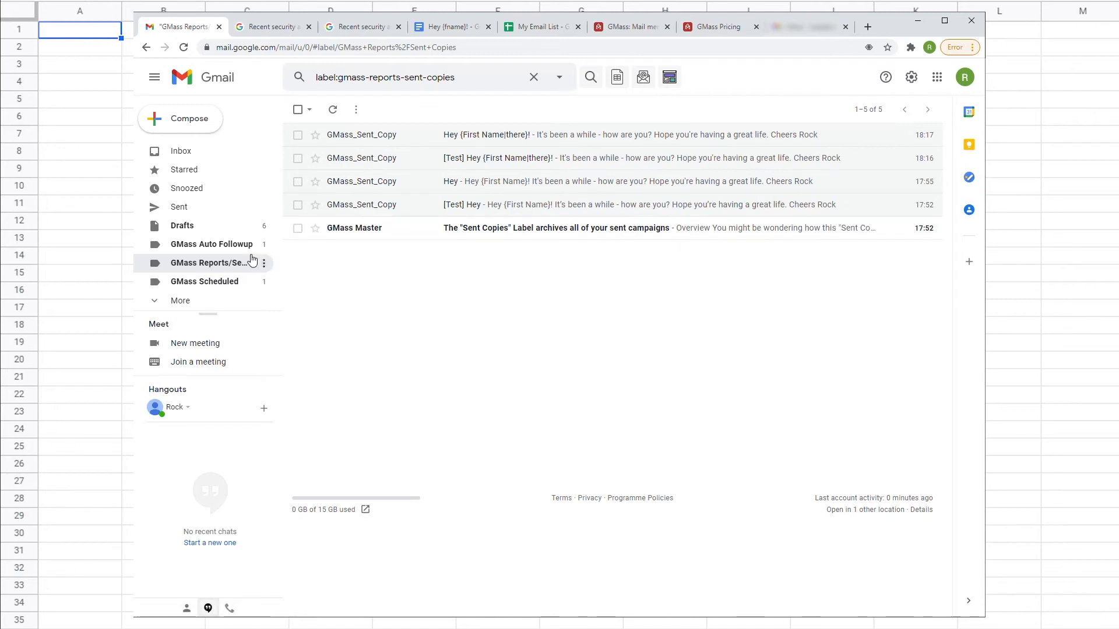
click(195, 219)
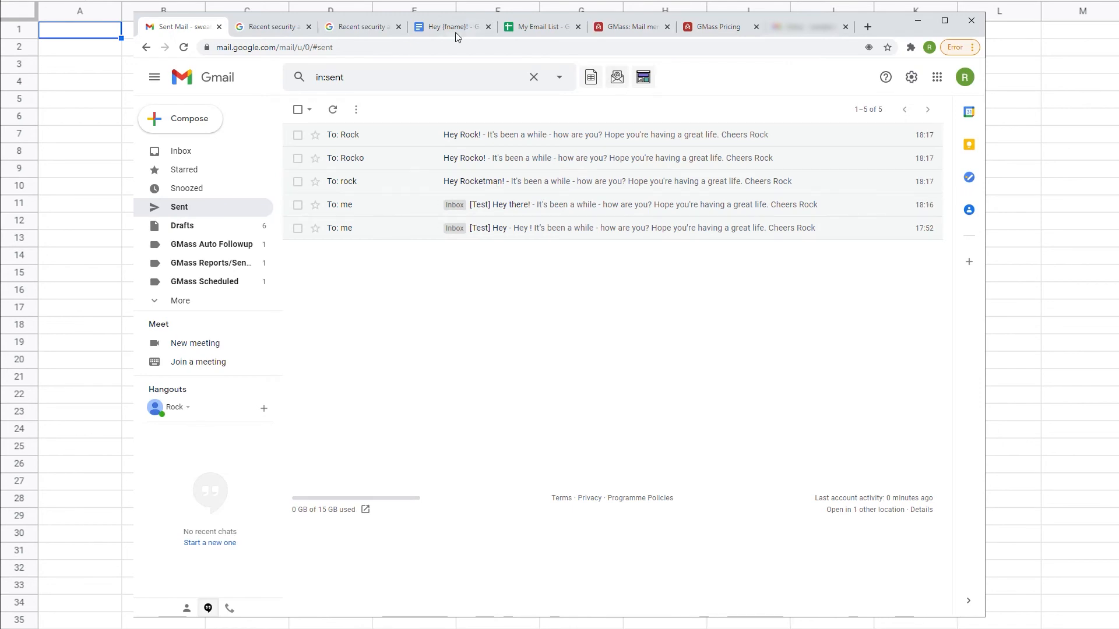
click(525, 28)
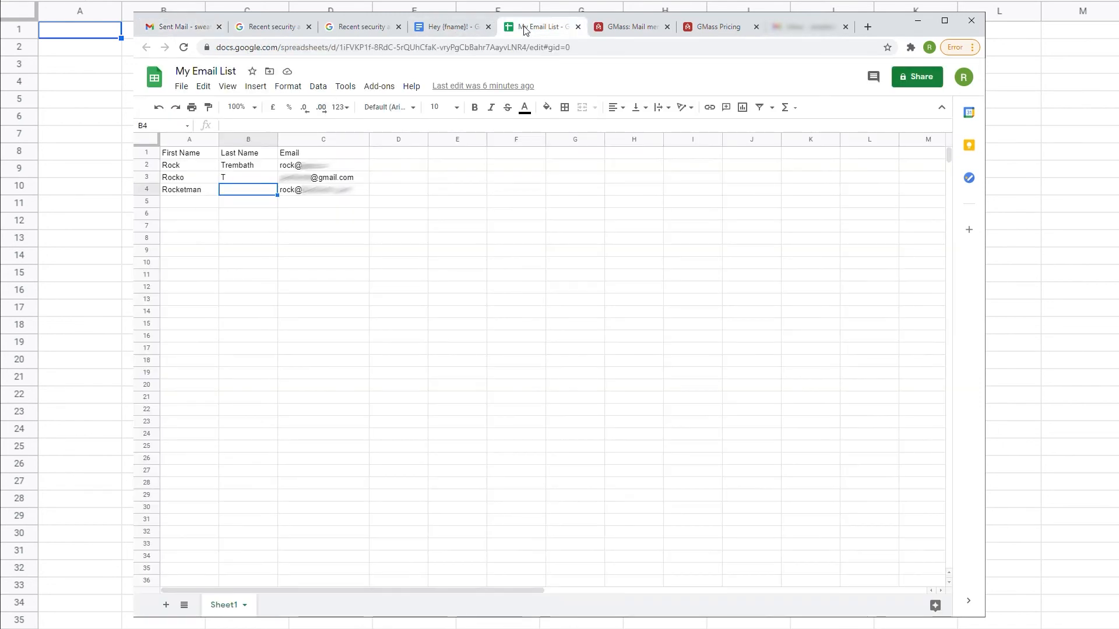
click(175, 140)
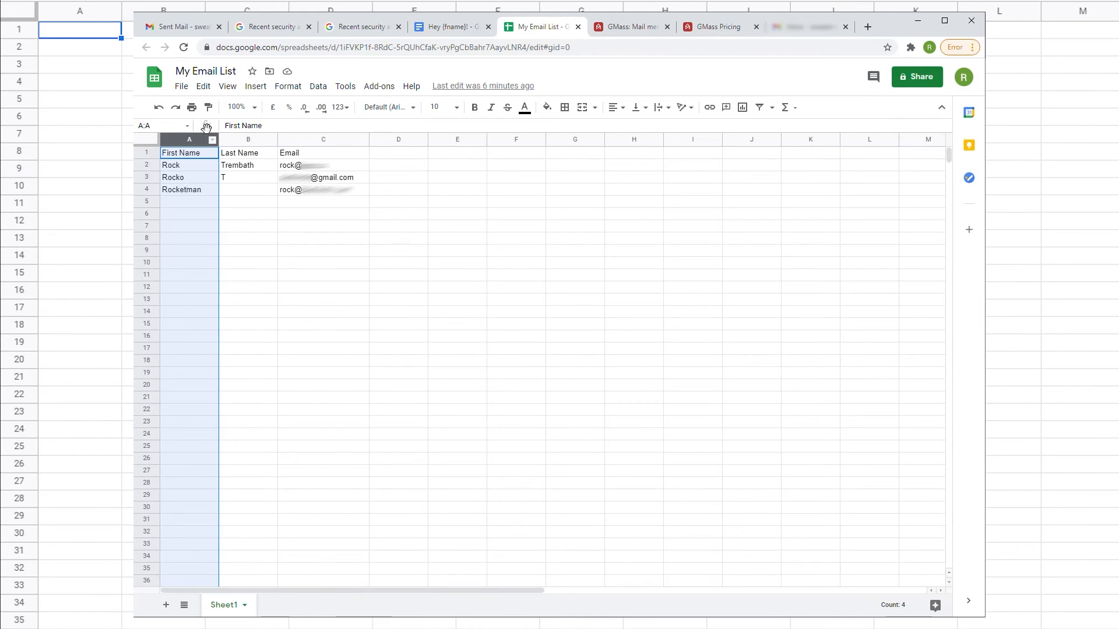
click(160, 28)
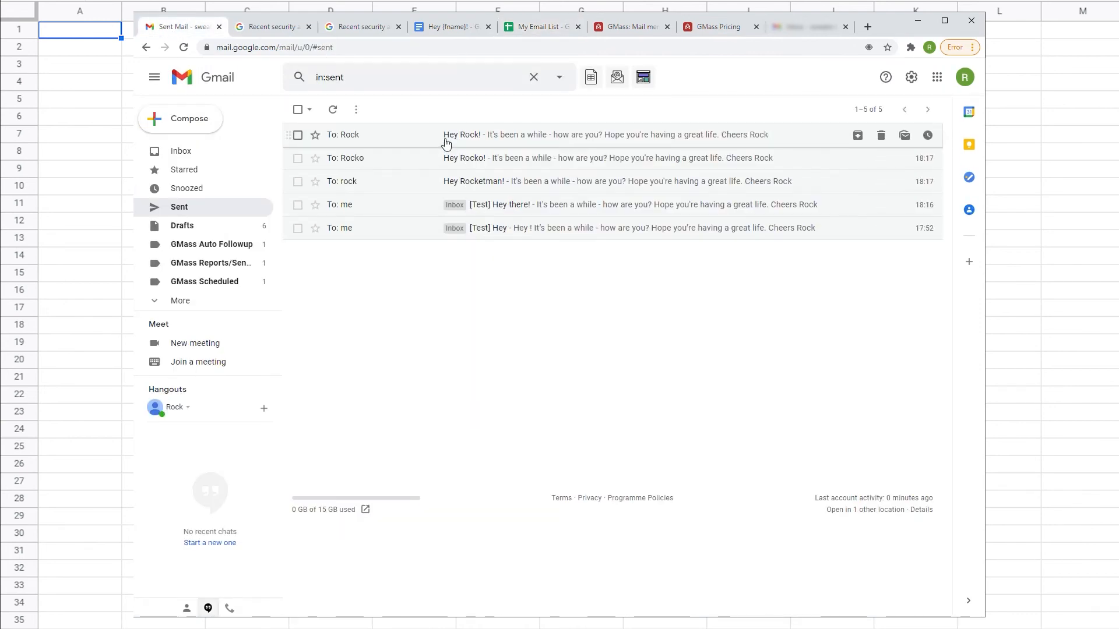
click(516, 135)
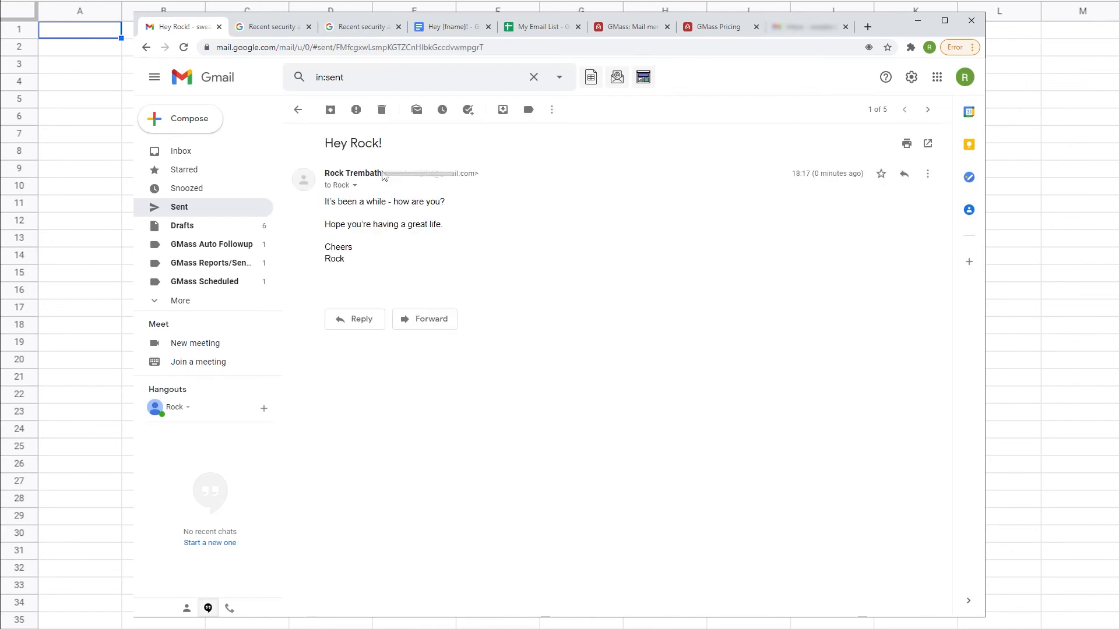